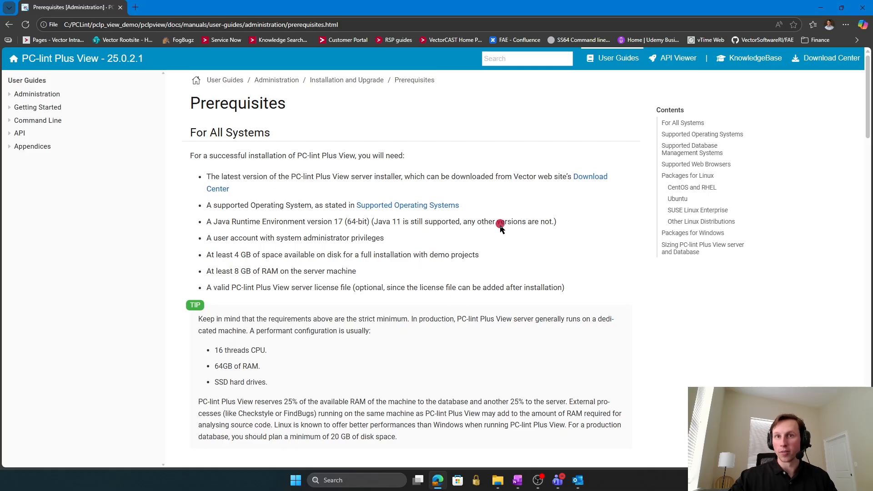
Open the pclpview folder in the pclp_view_demo Explorer window, then return to the Prerequisites page.
mouse_move(497, 480)
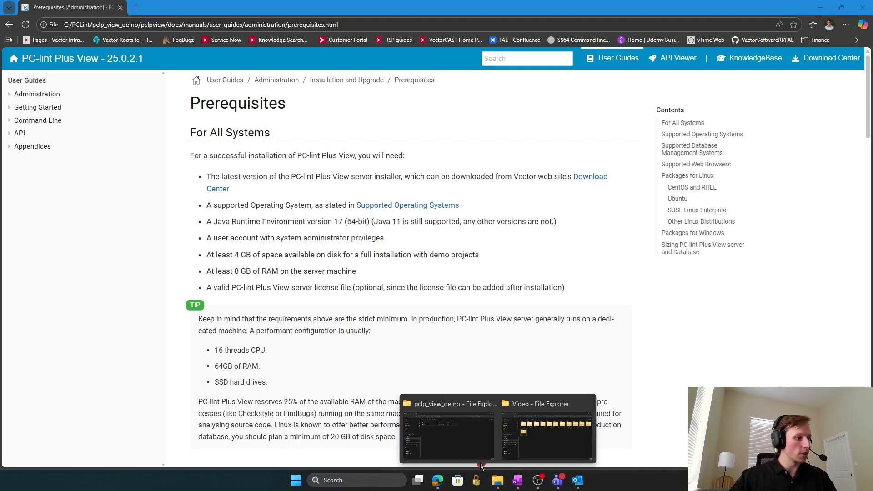
click(443, 419)
double_click(282, 164)
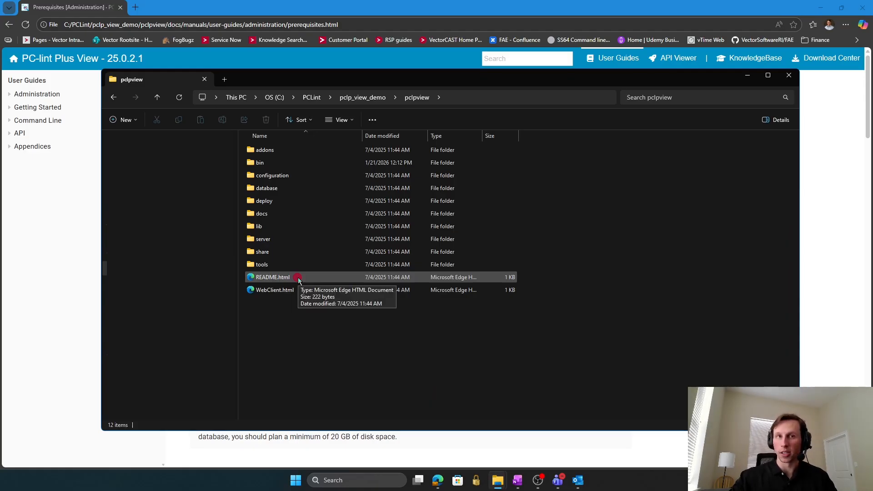
click(815, 201)
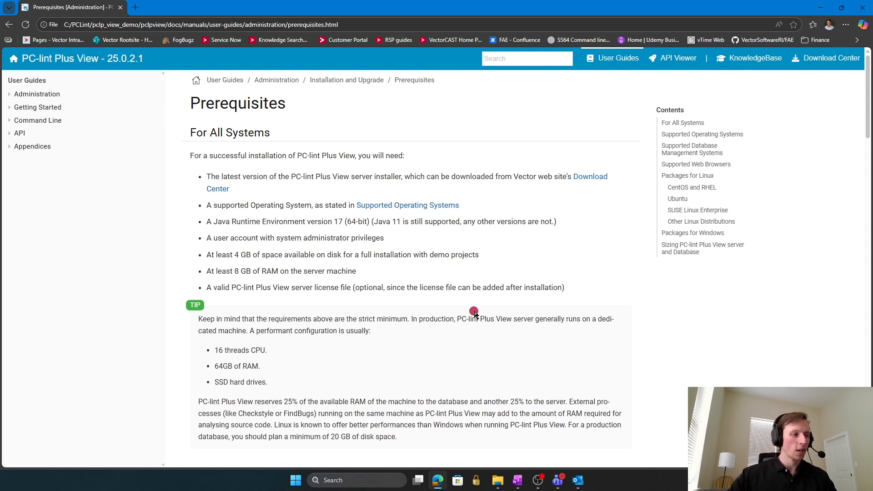
Browse into pclpview\bin to inspect start.bat, then go back up to pclp_view_demo.
mouse_move(497, 480)
click(443, 422)
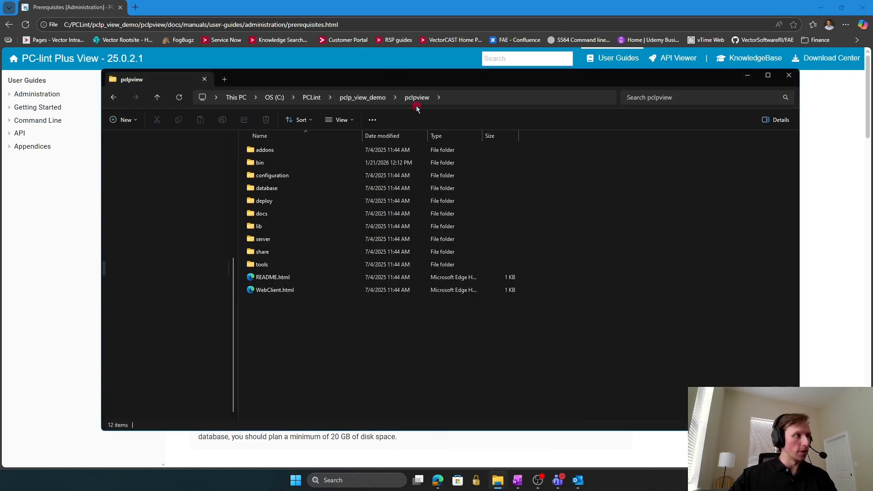
click(359, 97)
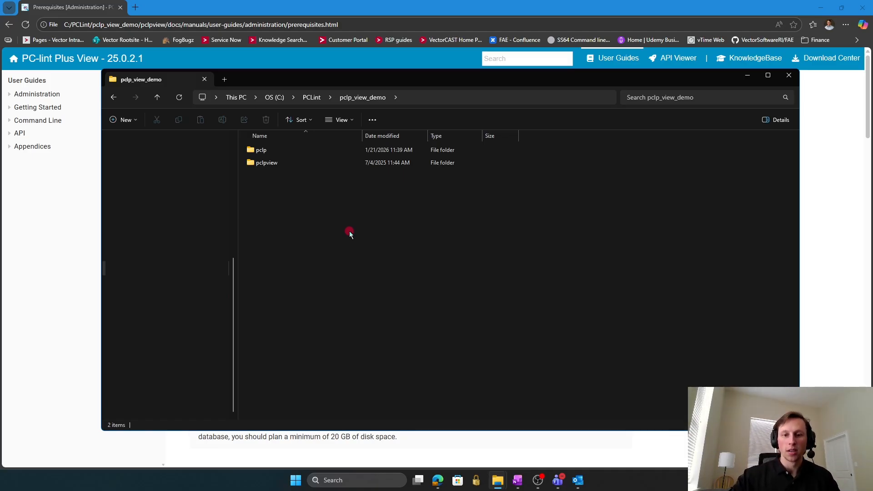
click(318, 149)
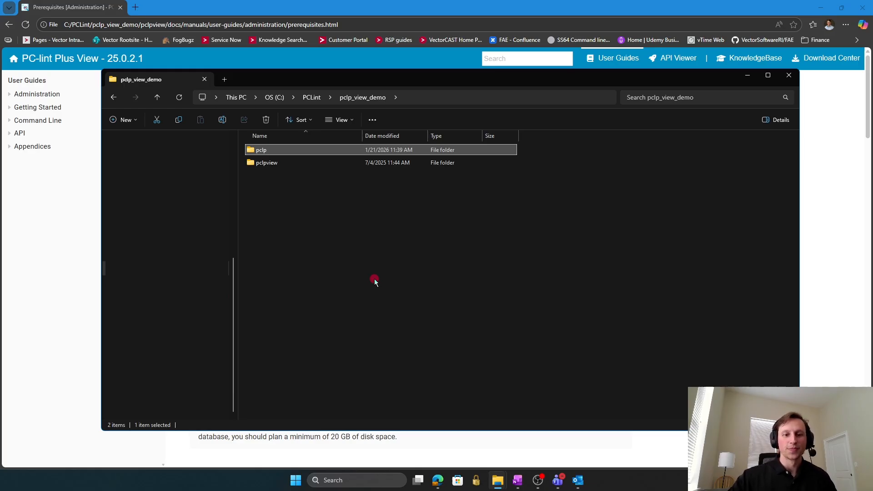
click(284, 163)
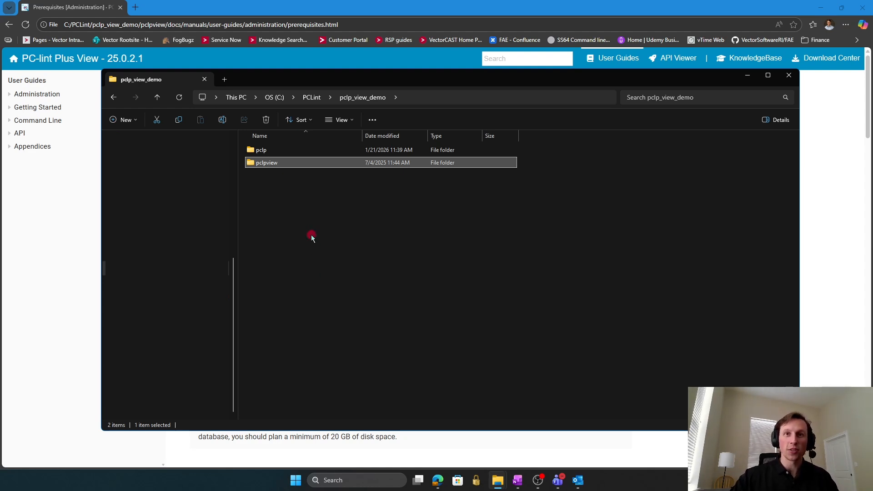
double_click(286, 164)
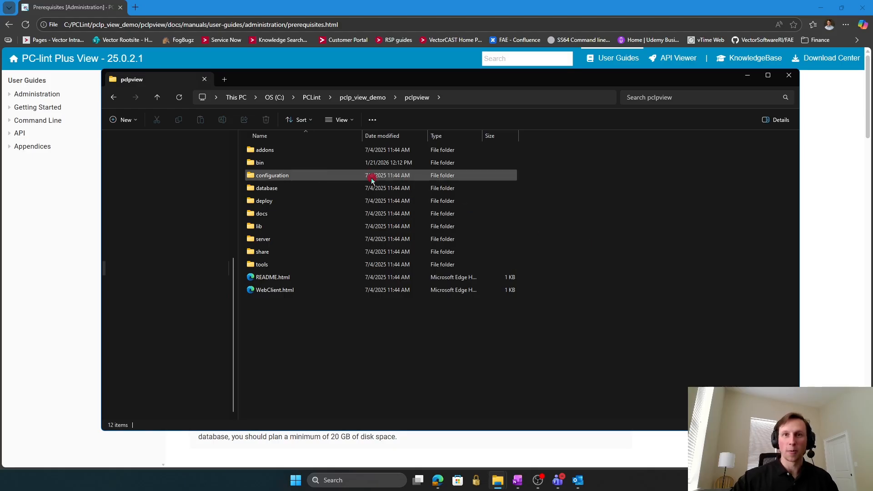
double_click(290, 163)
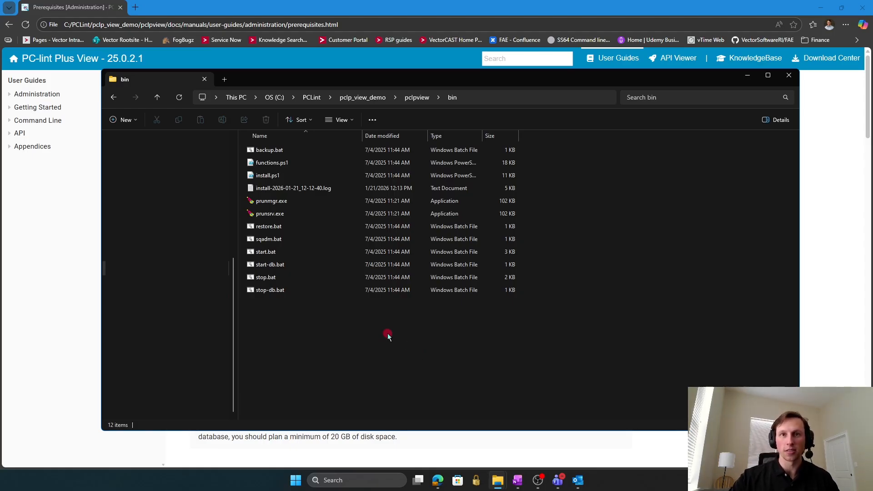
click(288, 253)
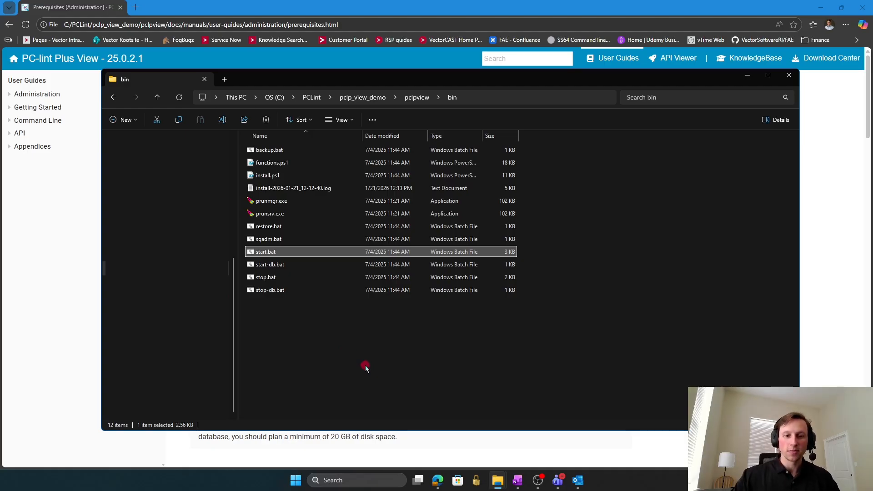
click(376, 99)
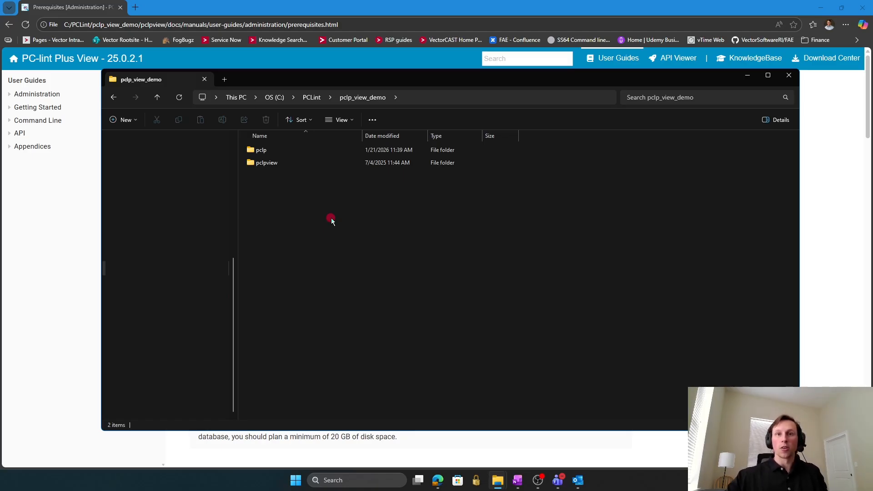
Create a new folder named pclpdata inside pclp_view_demo.
right_click(331, 220)
mouse_move(409, 397)
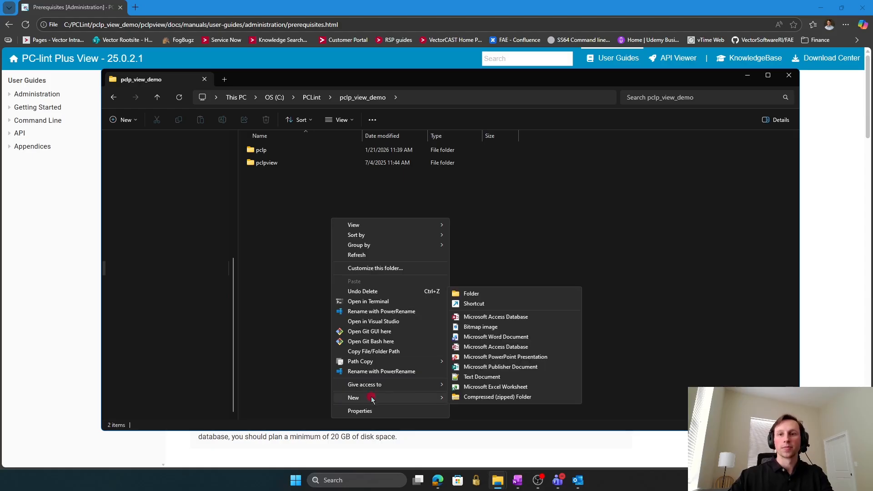
click(473, 294)
text(pclpdata)
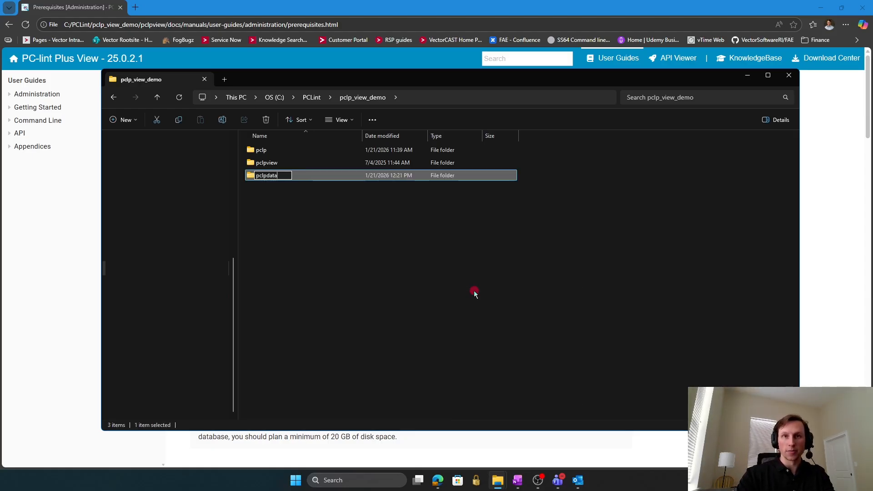
click(482, 300)
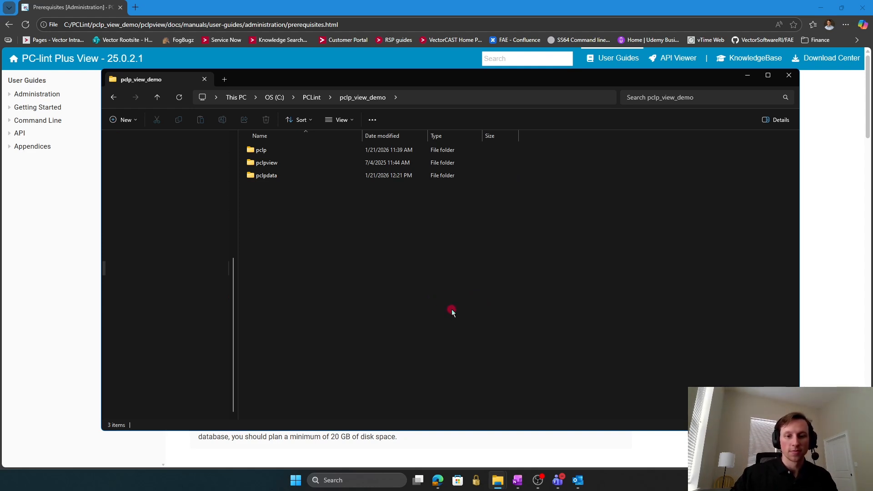
click(419, 98)
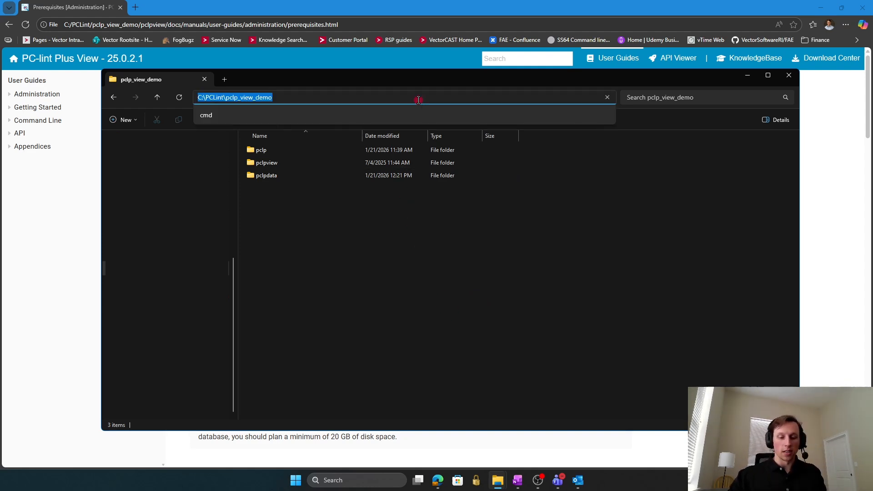
Open a command prompt in pclp_view_demo and run .\pclpview\bin\start.bat .\pclpdata.
text(cmd)
key(Return)
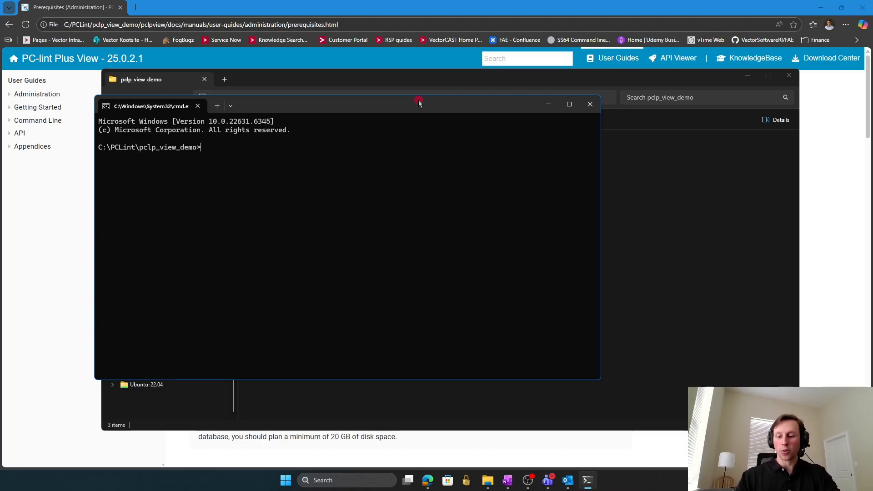
text(\pclp)
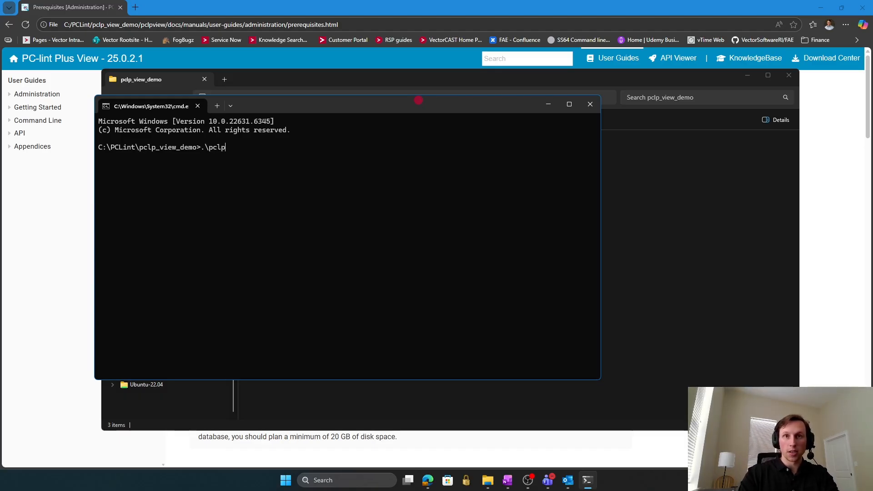
text(view)
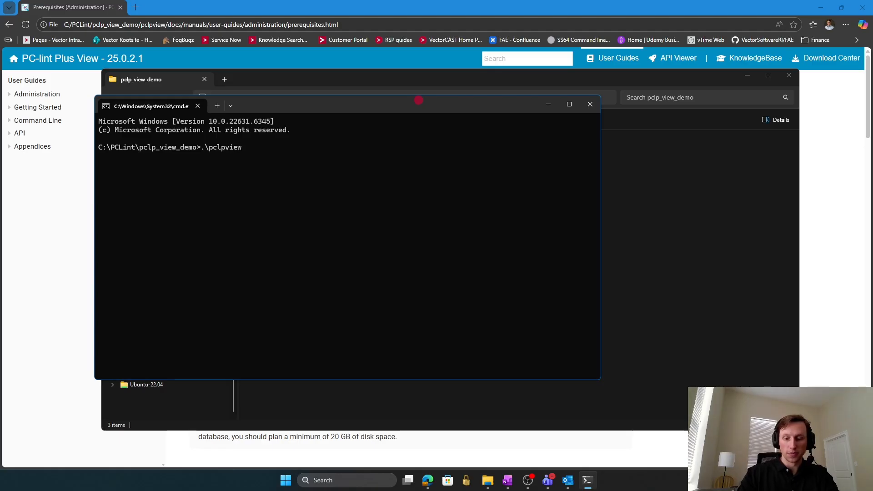
text(in)
text(\start.bat)
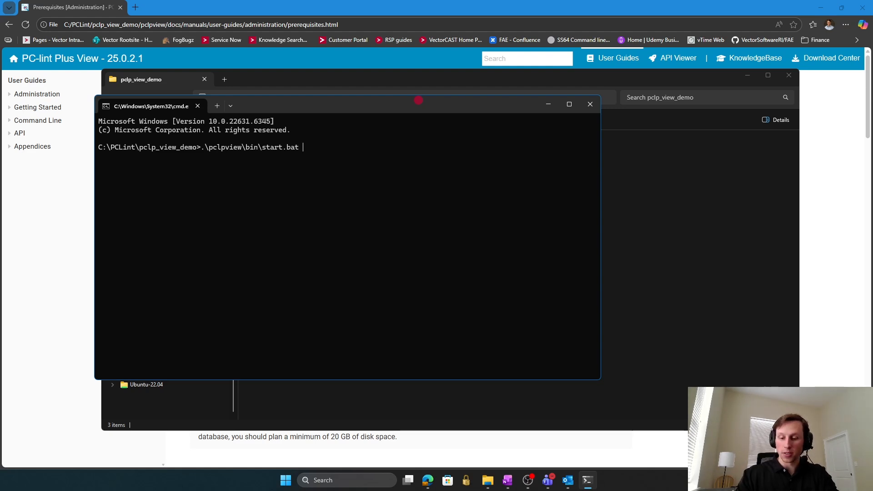
text( .\pclpdata)
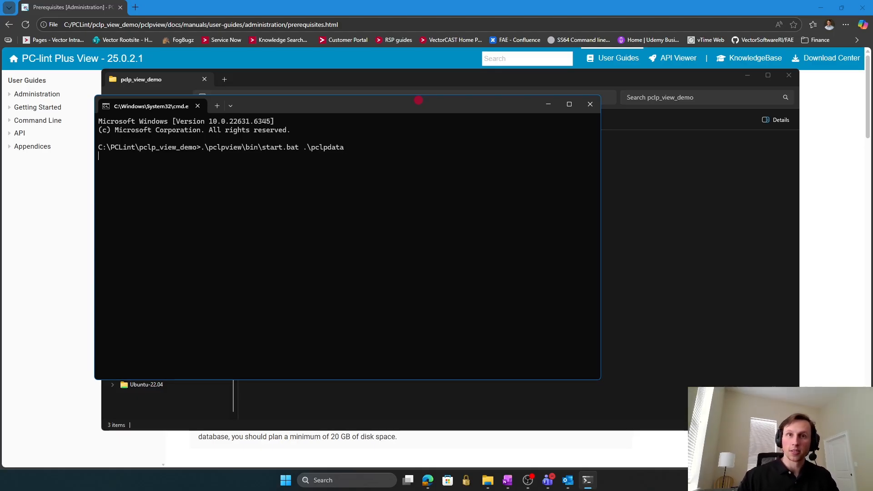
key(Return)
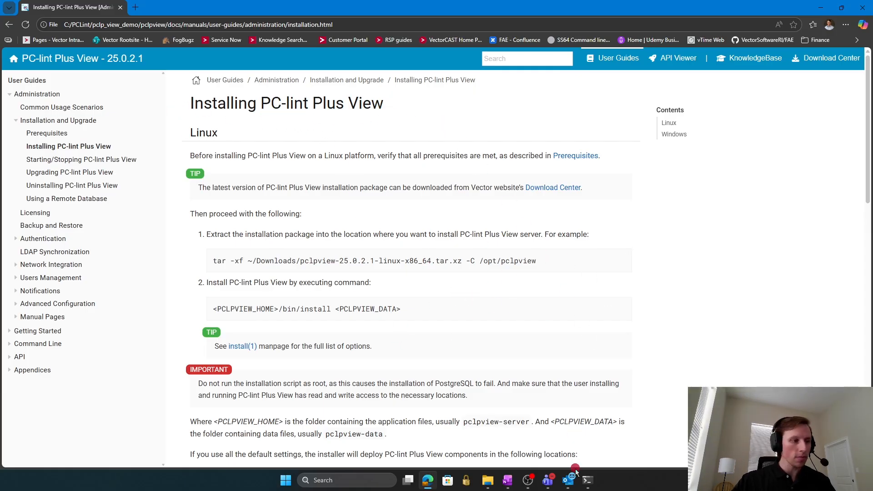
Bring the Command Prompt window back to the front.
click(587, 480)
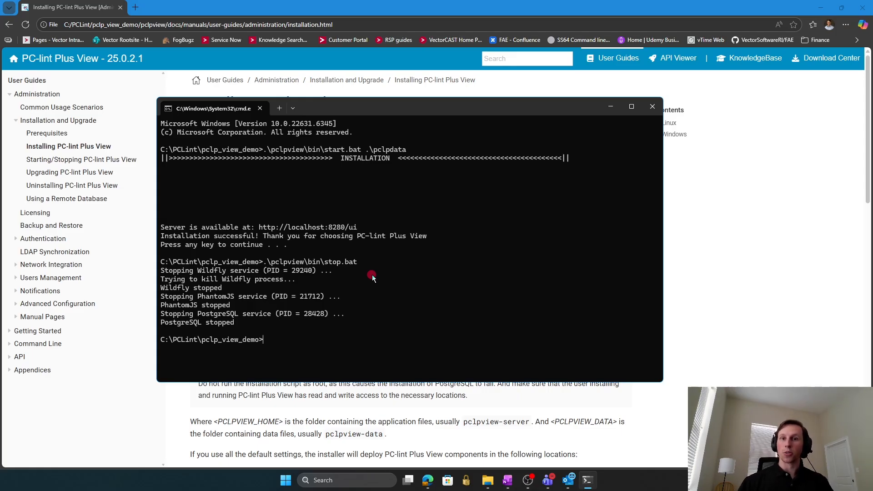
Enter the .\pclpview\bin\start.bat command at the pclp_view_demo prompt.
text(.\pclpview\bin)
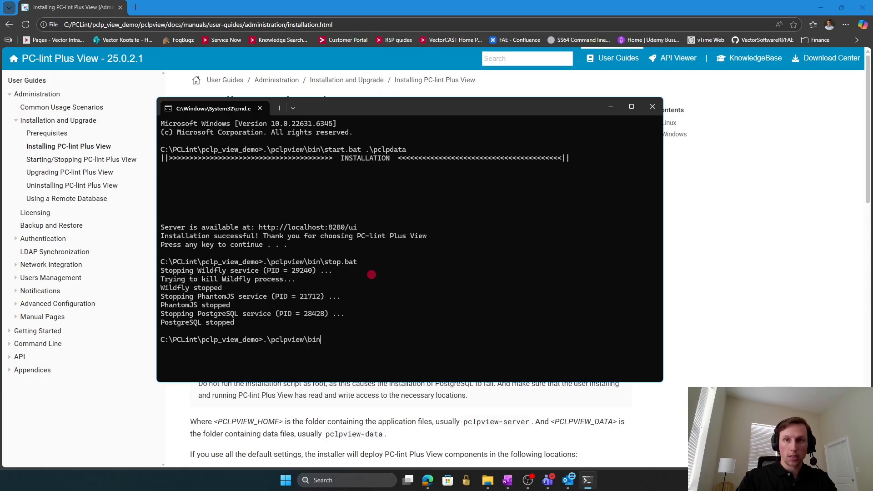
text(\start.bat)
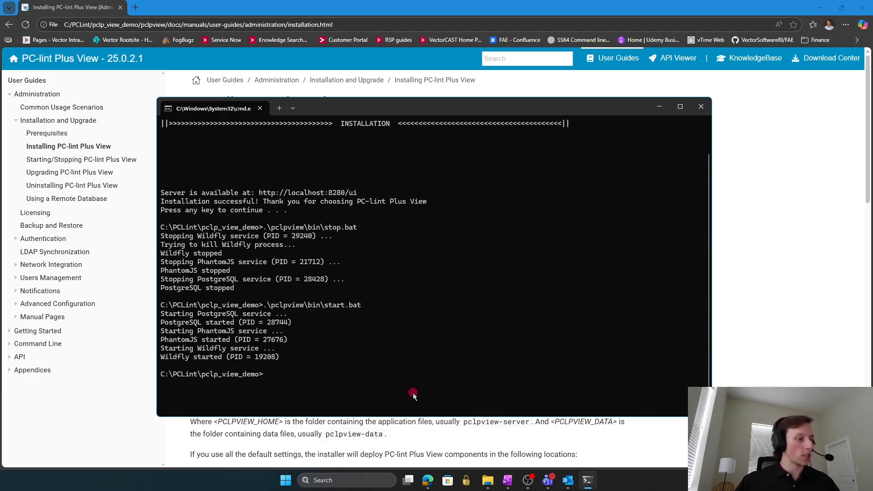
Launch WebClient.html from the pclpview installation folder in the browser.
click(486, 477)
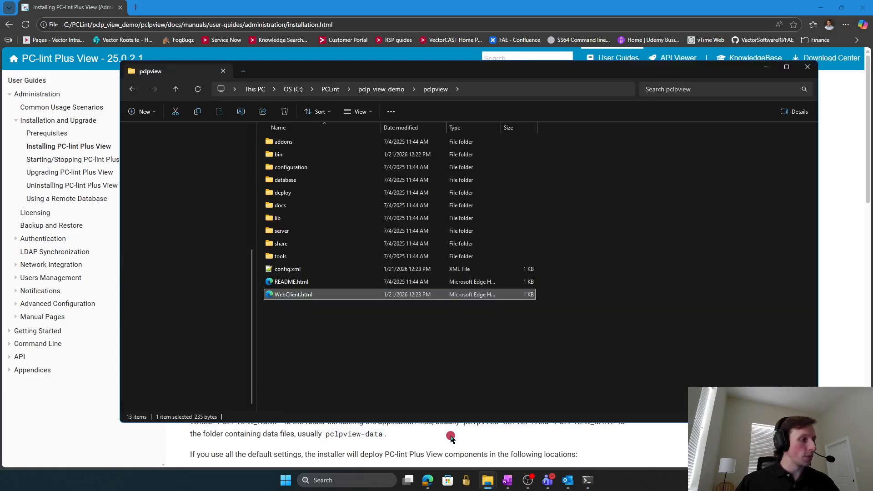
double_click(307, 296)
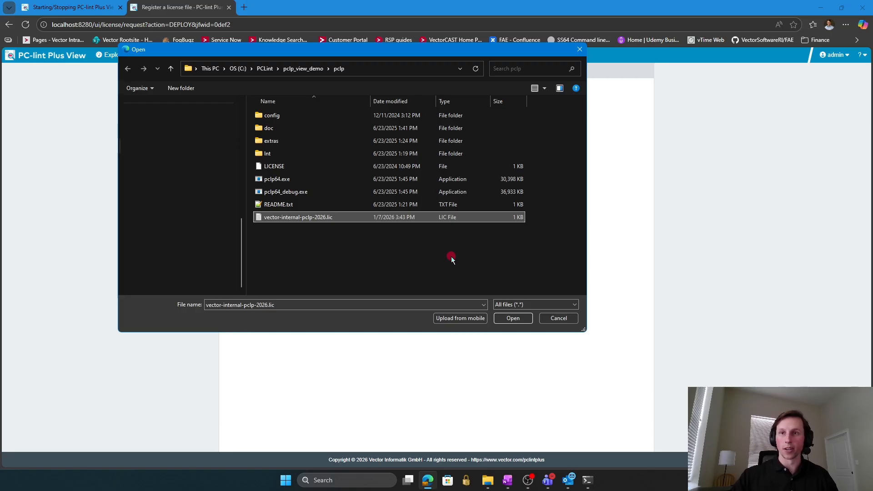
Confirm vector-internal-pclp-2026.lic as the license file and deploy it to the server.
click(508, 316)
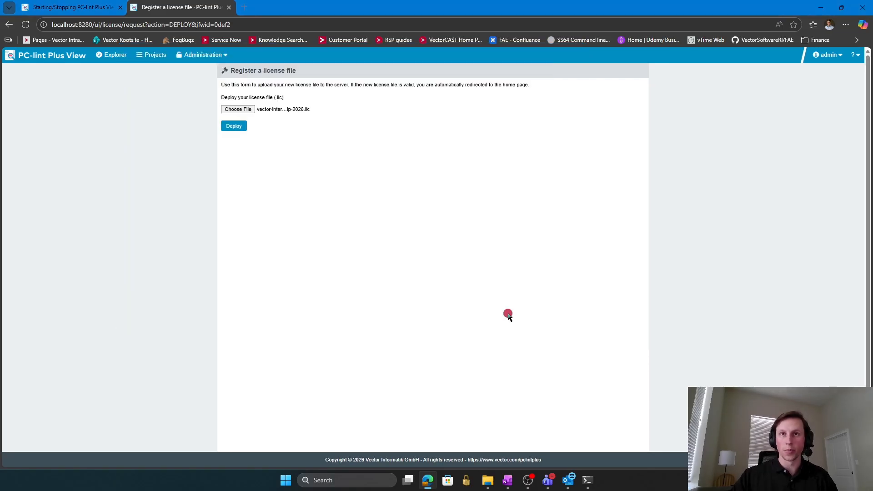
click(231, 128)
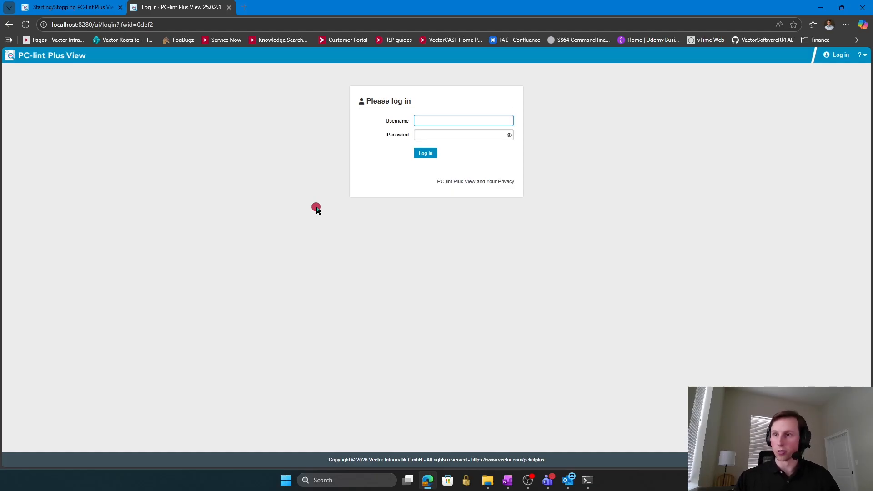
Log in to PC-lint Plus View with the demo account's username and password.
text(demo)
key(Tab)
text(d)
key(Return)
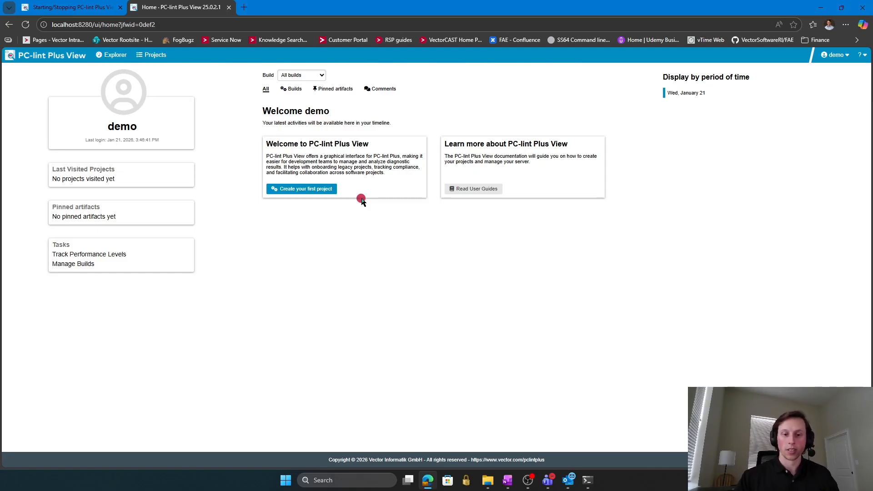
Open the PC-lint Plus View Agent page from the ? help menu.
click(862, 55)
click(817, 116)
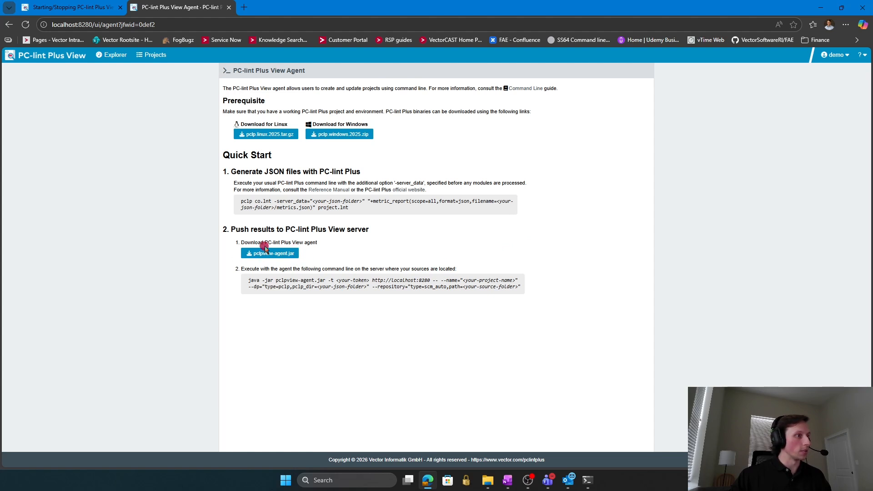
Download pclpview-agent.jar and confirm it sits in the pclp_view_demo folder at 3,830 KB.
click(273, 257)
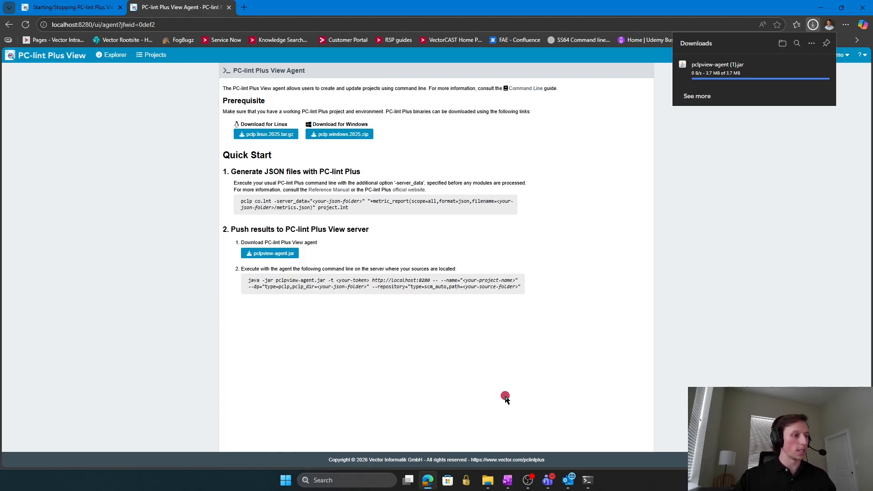
click(487, 480)
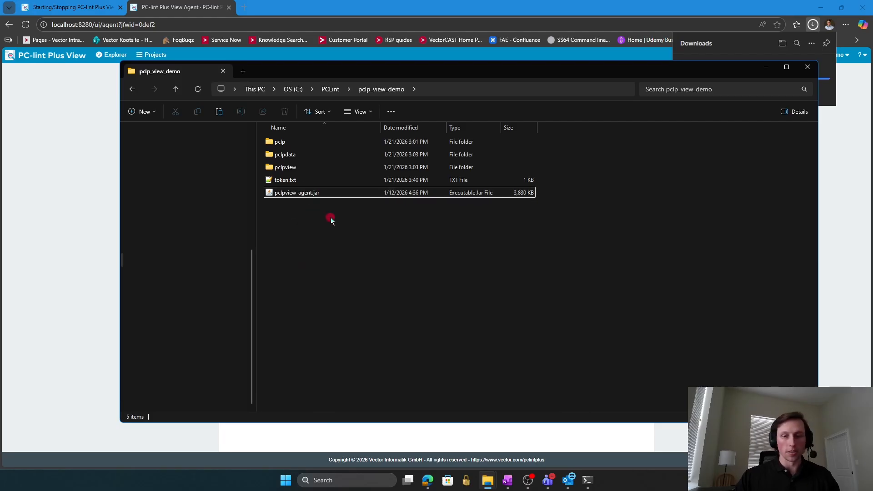
click(766, 67)
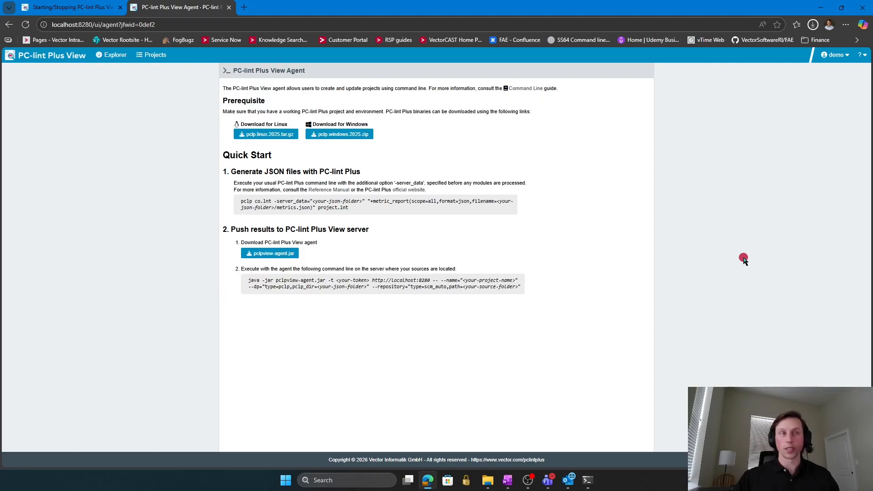
click(837, 55)
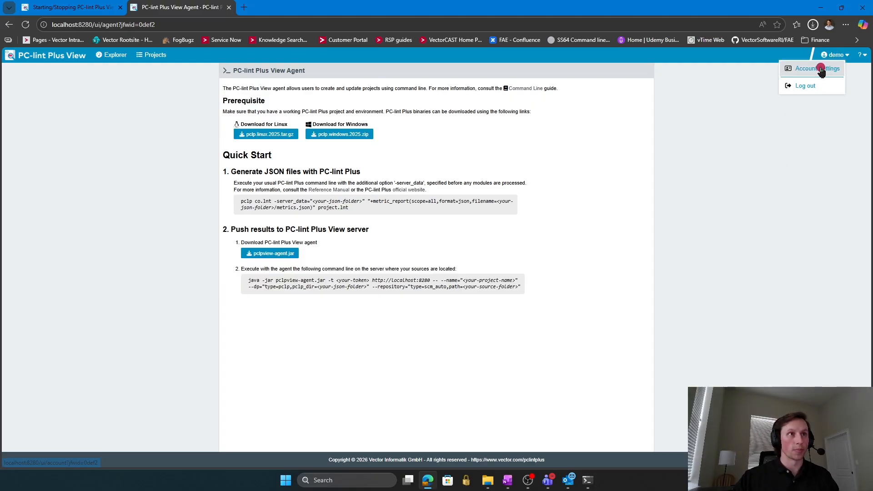
click(821, 70)
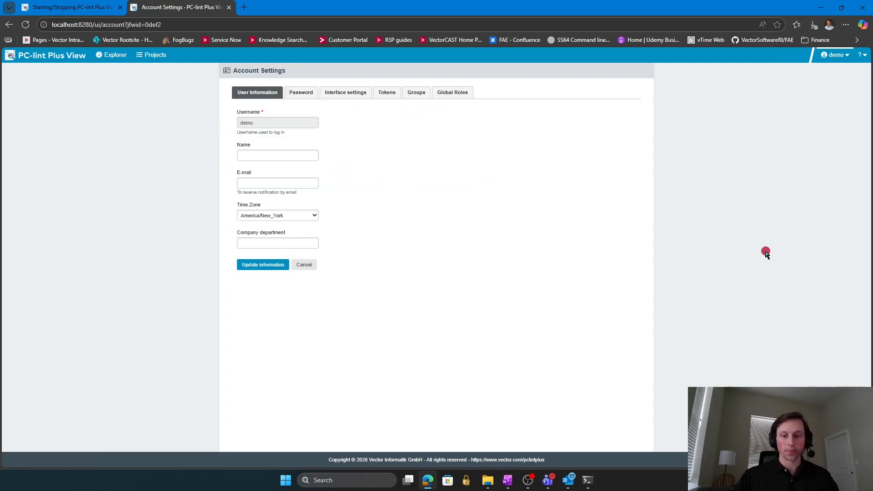
click(384, 94)
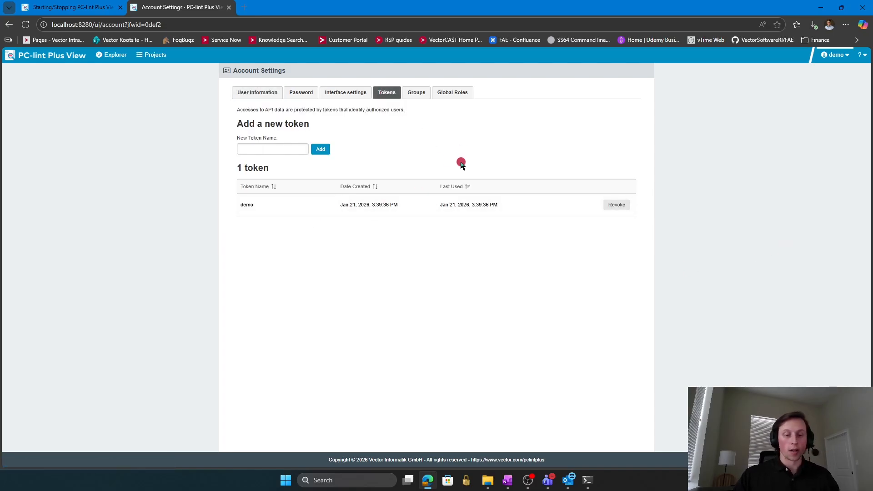
click(275, 147)
text(dew_token)
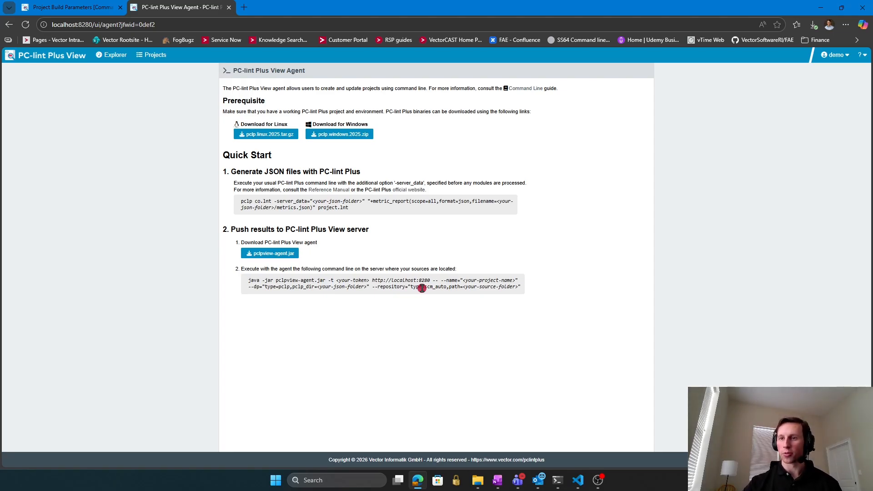
click(577, 482)
scroll(461, 259, up, 5)
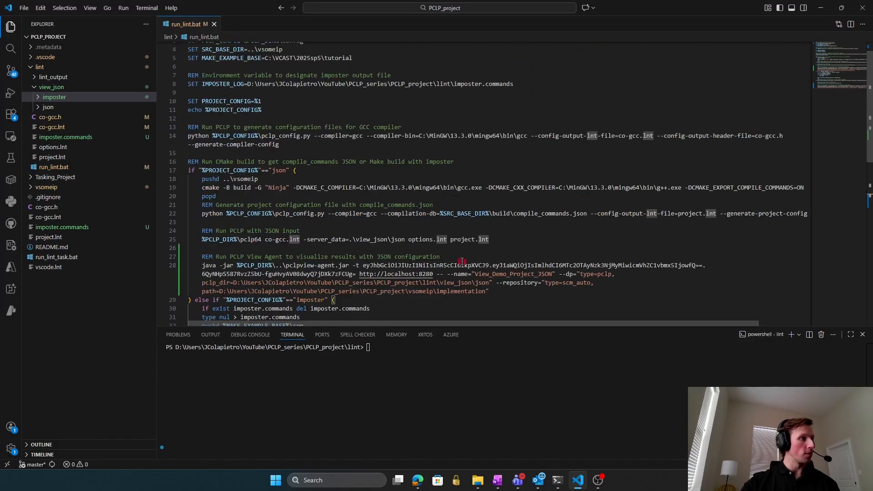
scroll(471, 256, down, 7)
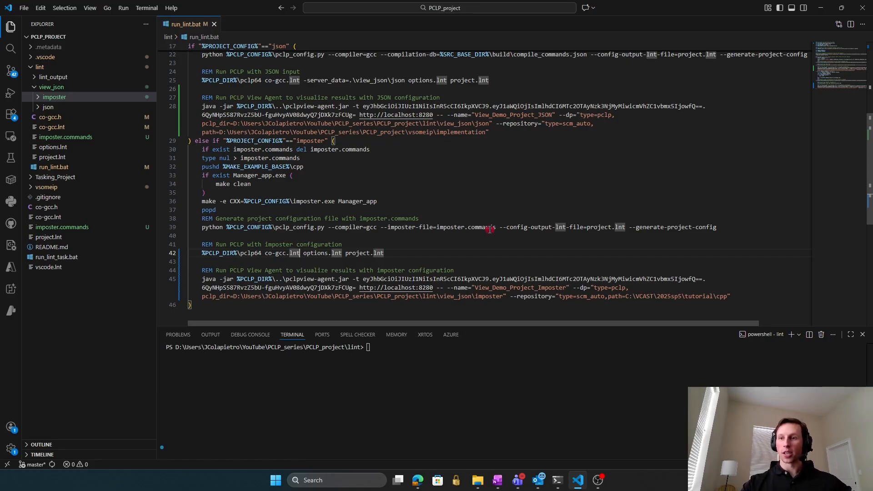
scroll(489, 228, up, 7)
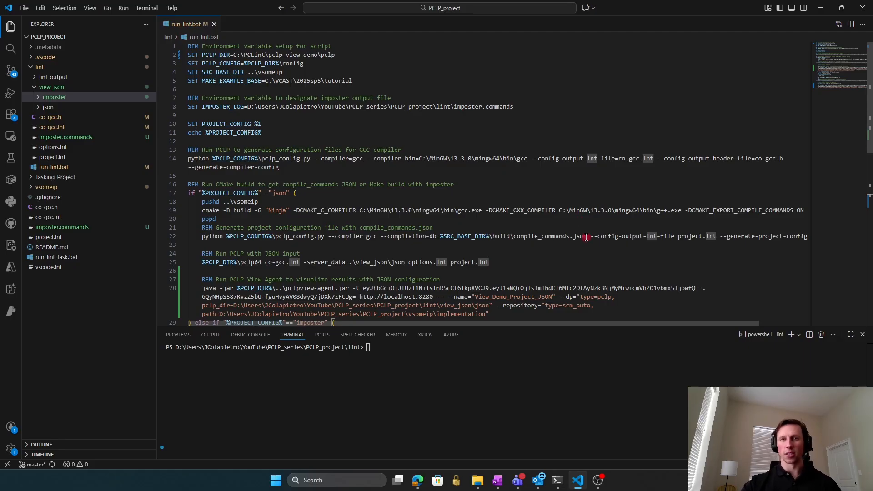
scroll(581, 221, down, 4)
scroll(584, 227, down, 5)
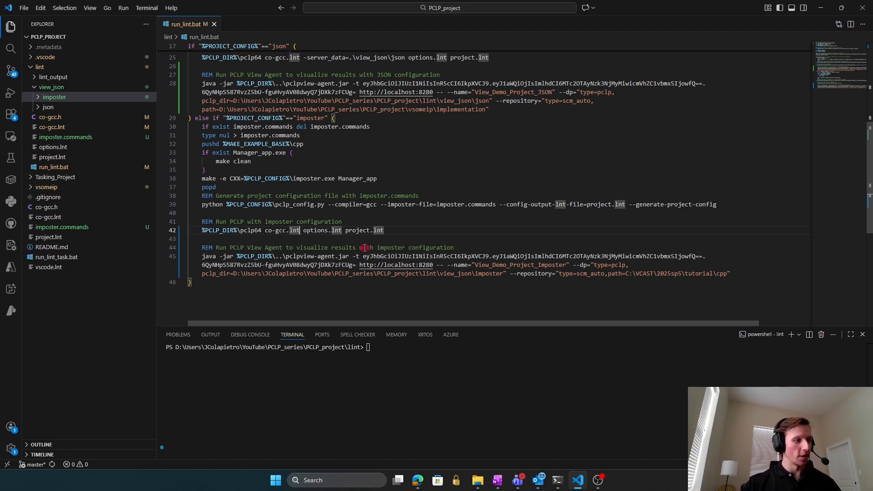
ctrl+click(431, 266)
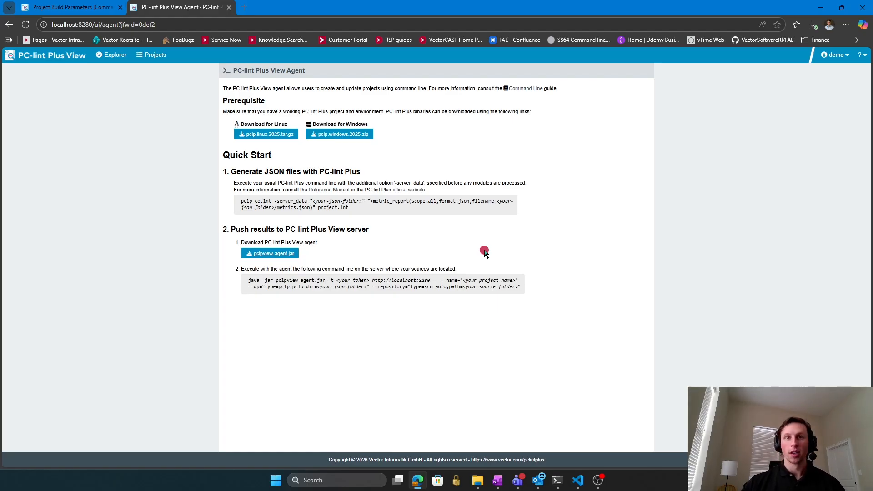
Review the Quick Start pclp command's +metric_report, project.lnt and -server_data options, then return to run_lint.bat.
drag(230, 172, 366, 172)
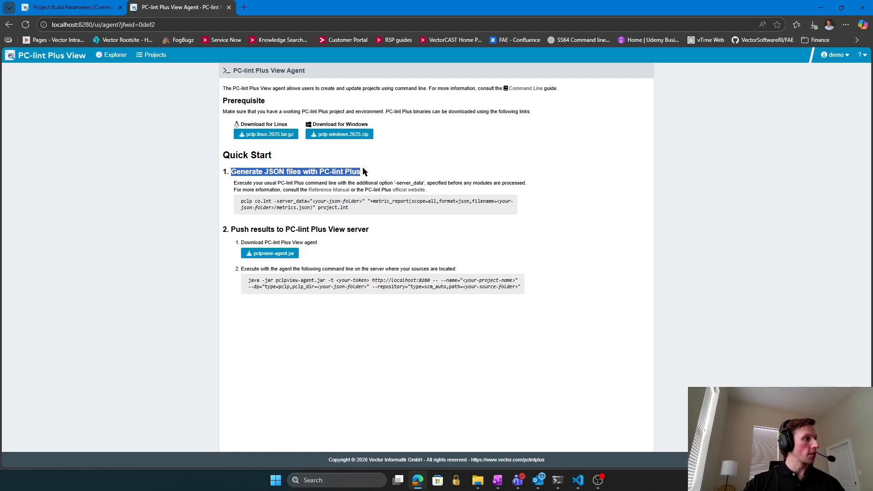
click(460, 176)
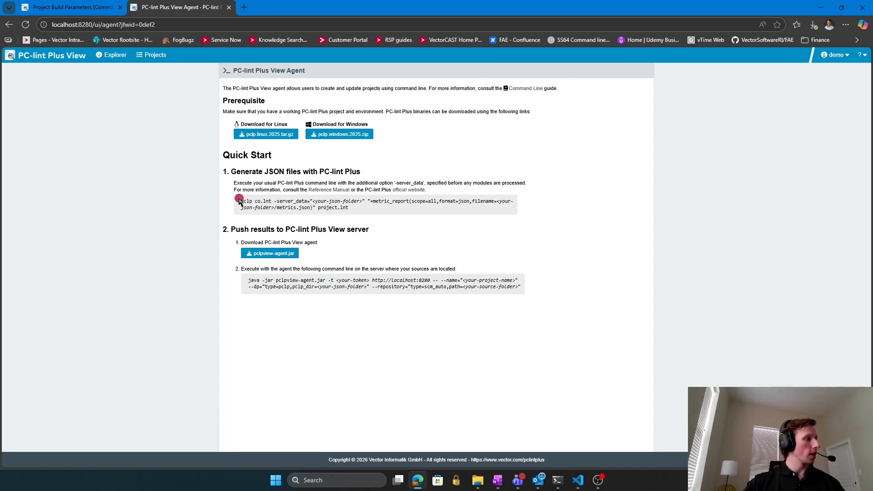
drag(240, 201, 274, 202)
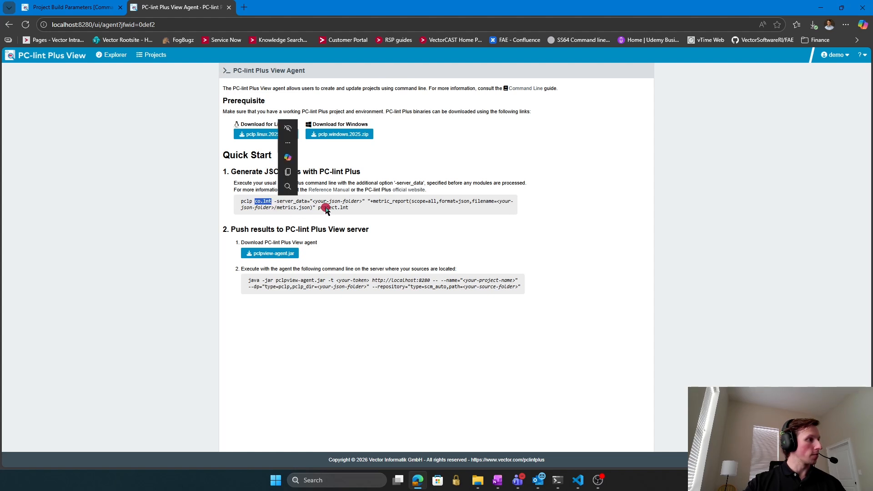
drag(367, 203, 318, 209)
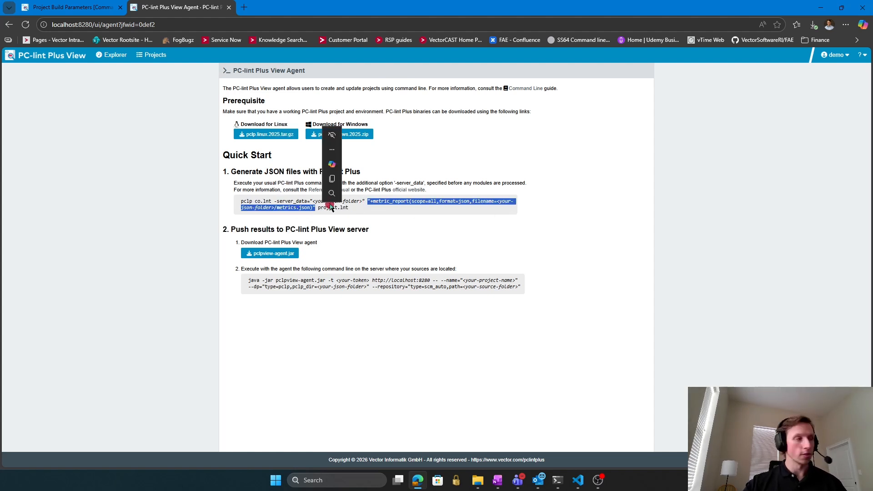
click(347, 210)
drag(347, 209, 316, 209)
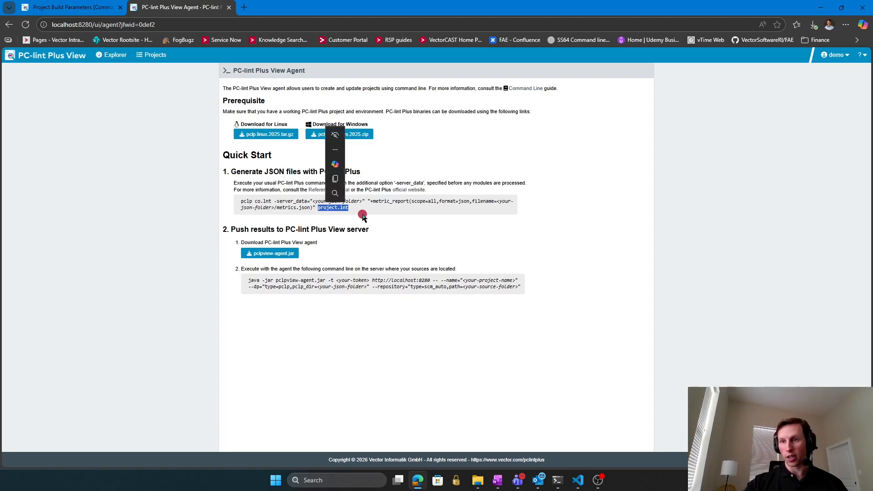
click(375, 218)
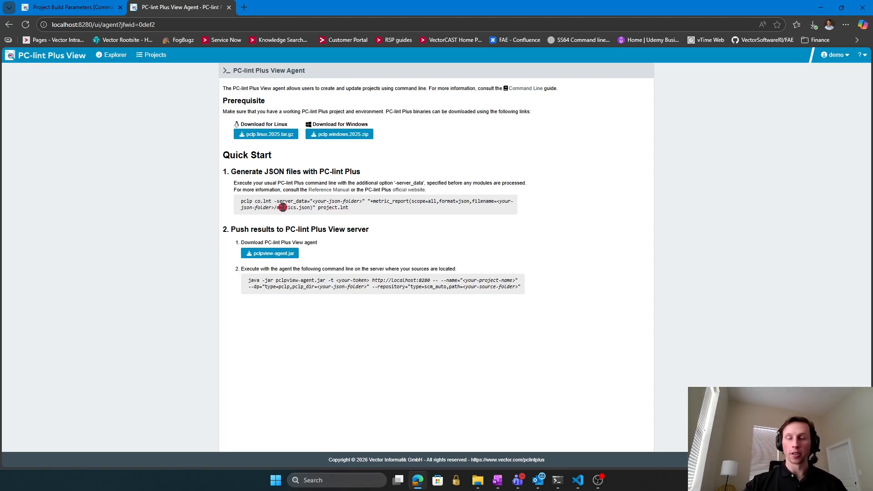
drag(275, 200, 363, 201)
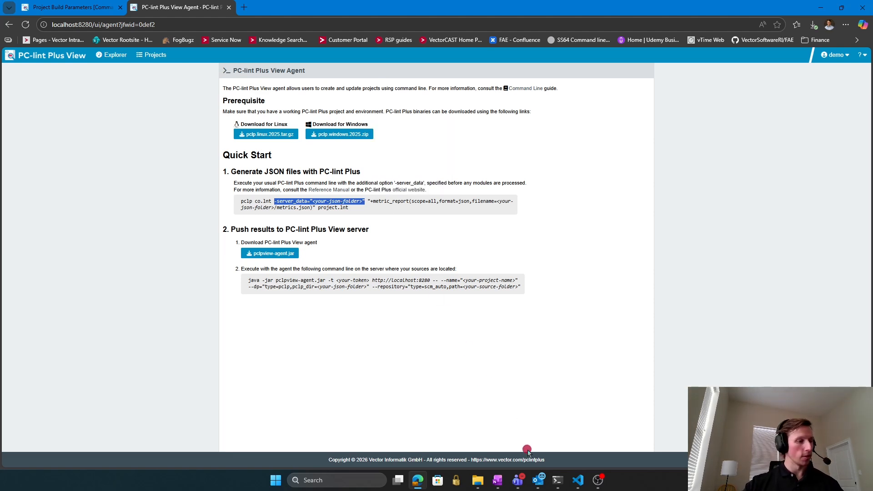
click(577, 480)
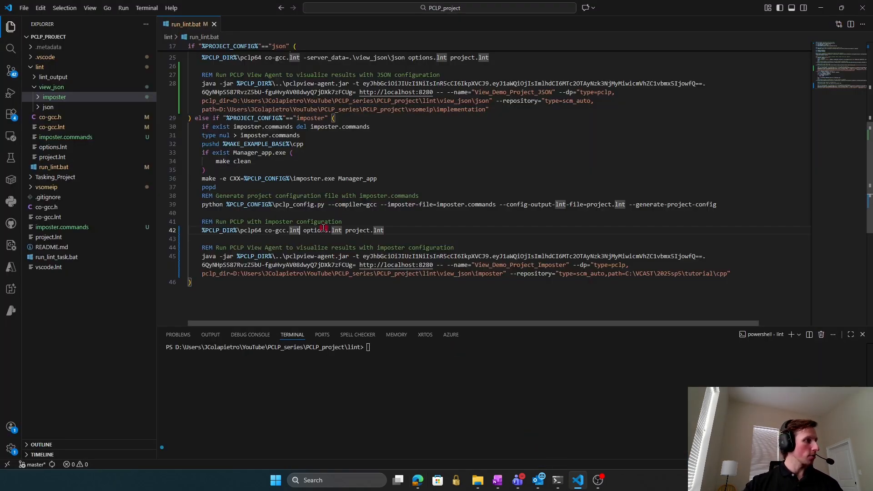
Add -server_data=.\view_json\imposter to line 42's pclp64 command and save run_lint.bat.
text(-server_data=.\view_json\imposter)
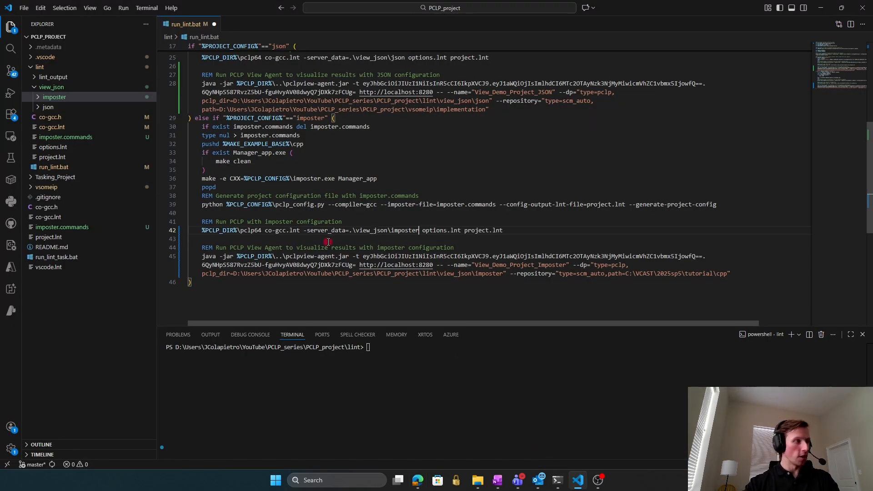
key(ctrl+s)
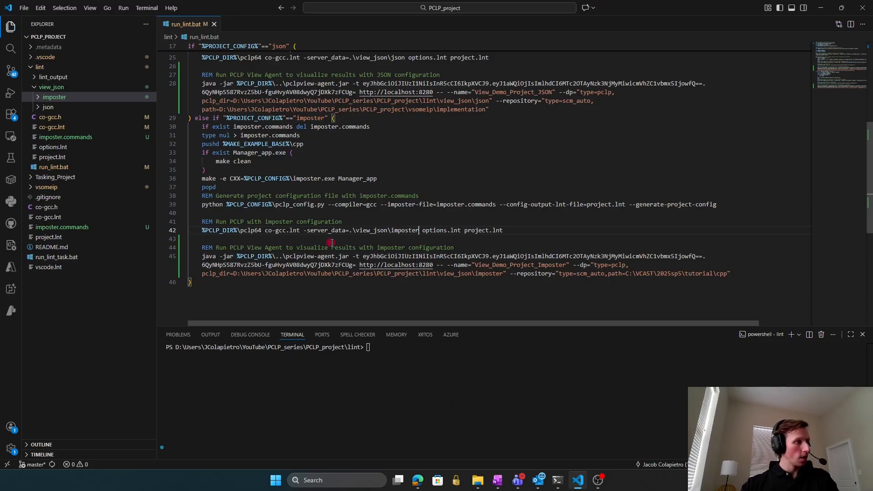
click(261, 231)
click(264, 231)
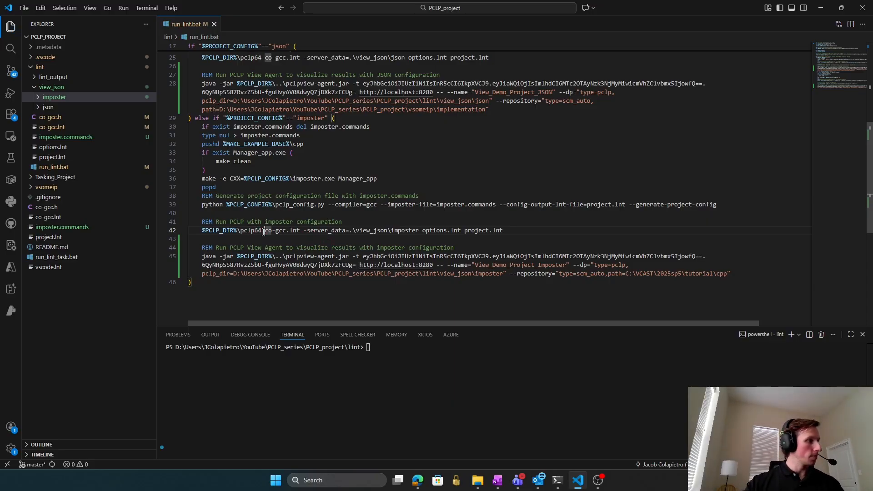
click(306, 230)
drag(304, 230, 510, 231)
click(421, 230)
click(510, 231)
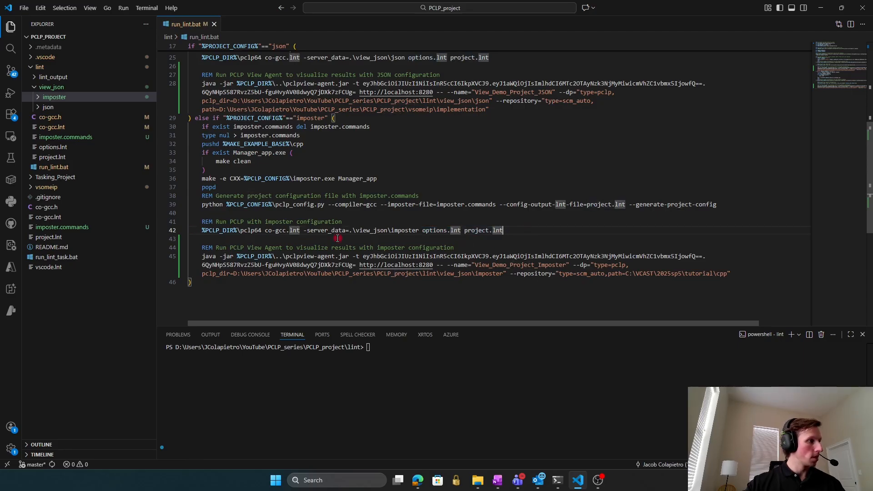
Compare line 42's server_data option with line 25, then go back to the Agent page's push-results section.
double_click(326, 230)
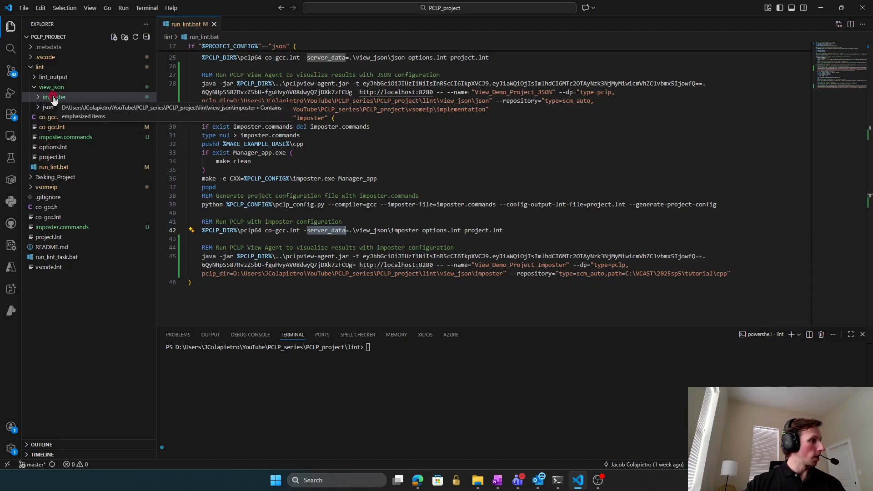
click(511, 242)
click(545, 288)
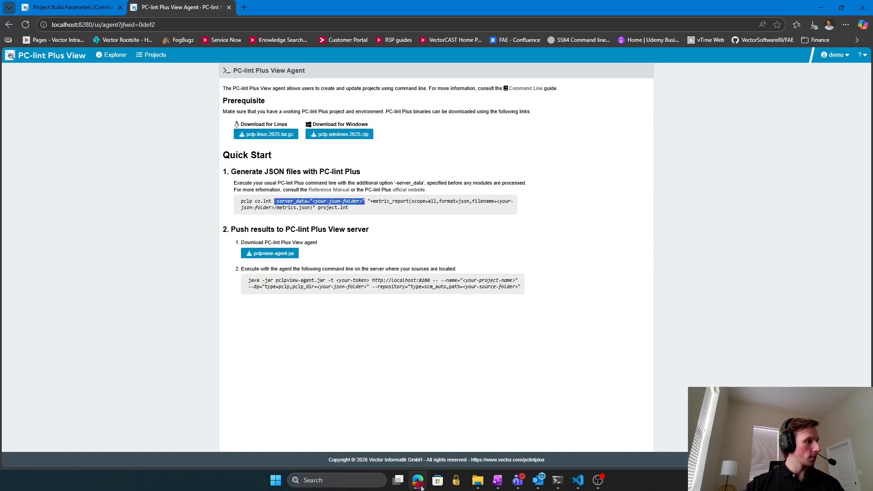
key(alt+Tab)
click(505, 348)
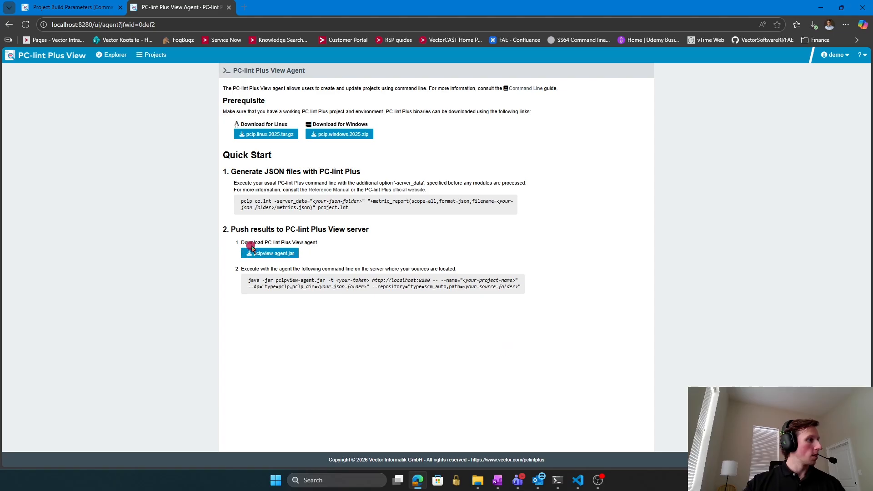
drag(372, 233, 230, 231)
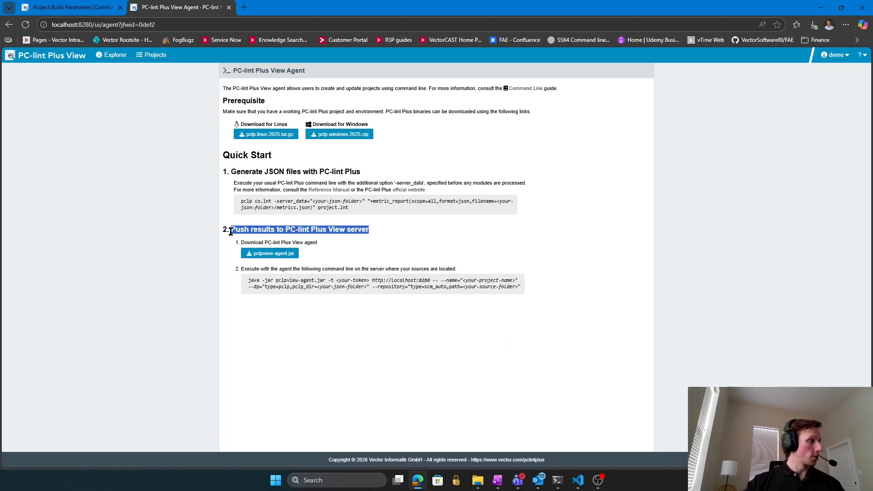
click(524, 235)
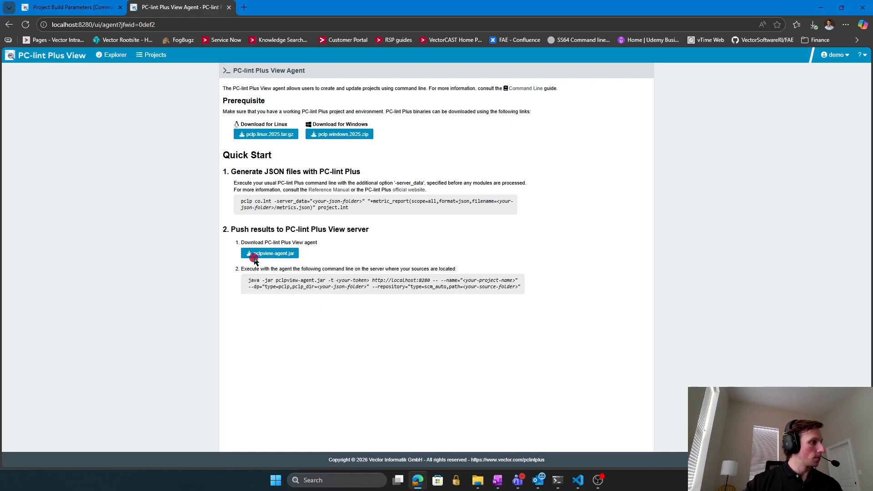
click(247, 280)
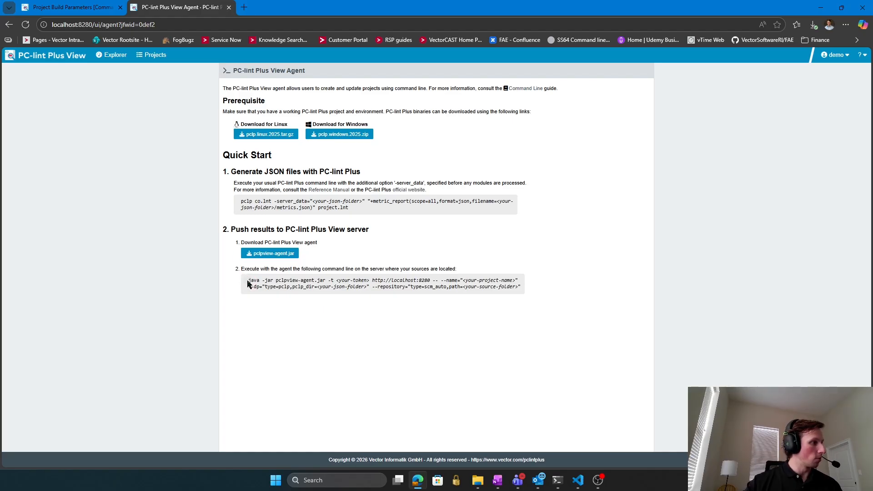
drag(247, 280, 260, 281)
click(265, 279)
drag(275, 279, 333, 280)
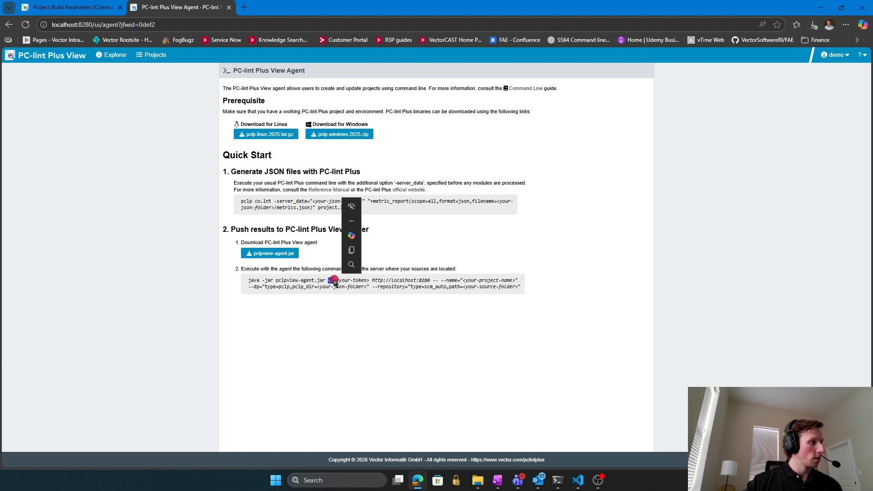
click(333, 281)
drag(336, 281, 369, 281)
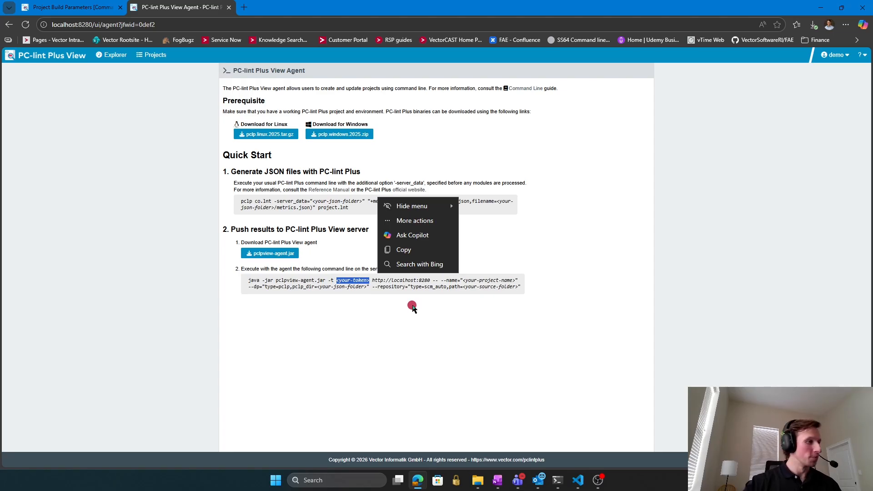
click(388, 294)
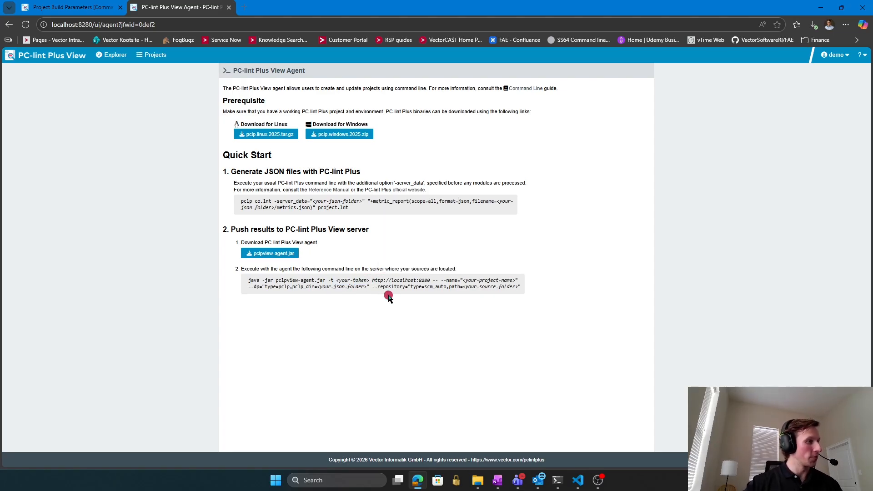
drag(372, 280, 430, 279)
click(602, 280)
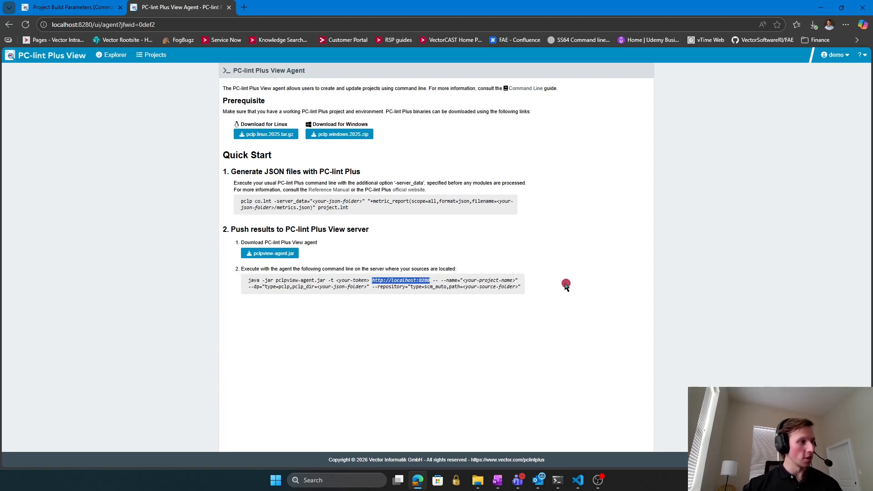
click(450, 287)
drag(440, 280, 516, 280)
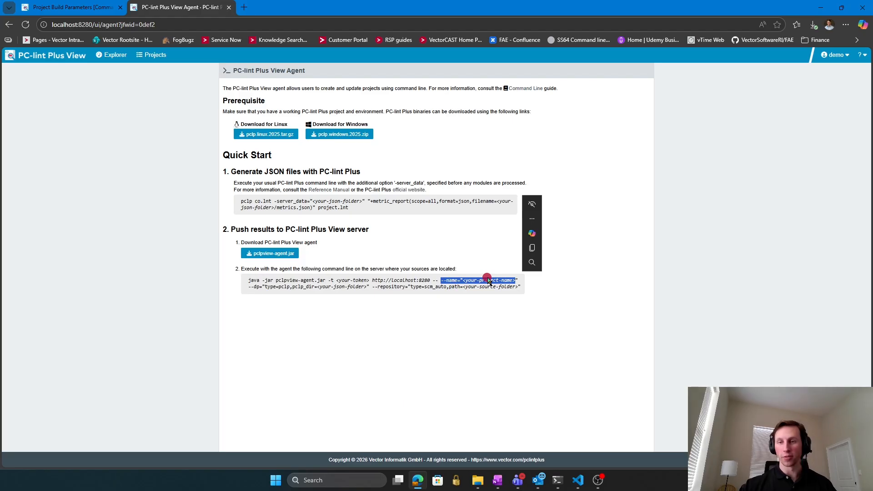
click(220, 314)
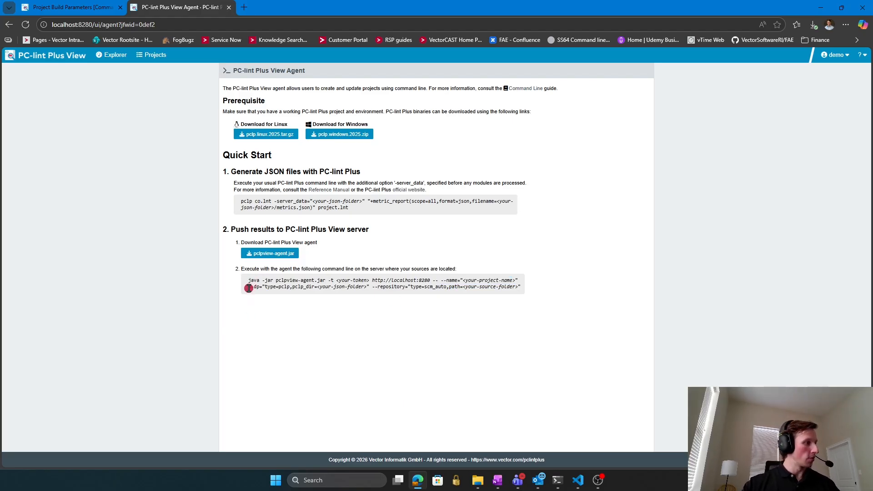
drag(249, 288, 367, 289)
click(301, 291)
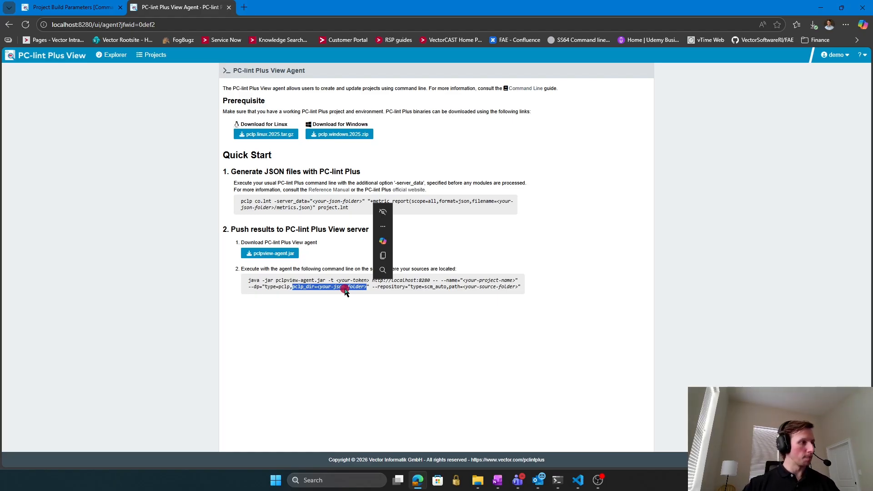
click(371, 286)
drag(372, 286, 519, 287)
click(448, 285)
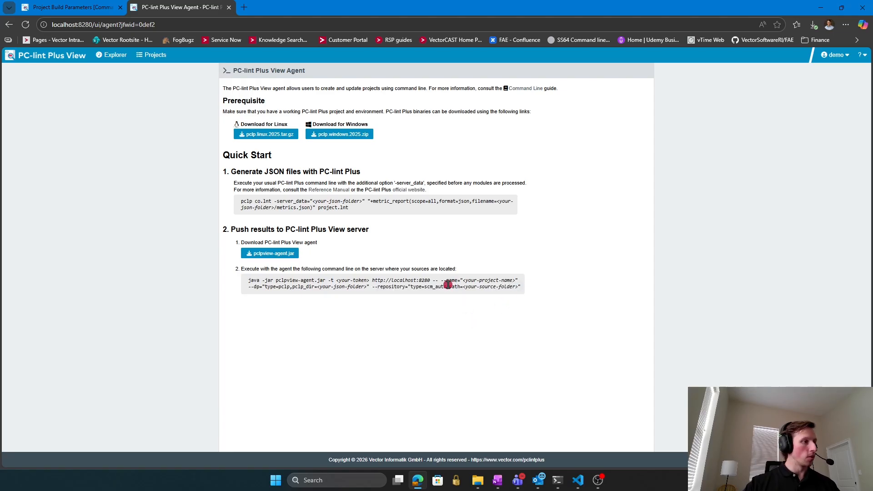
drag(449, 286, 516, 287)
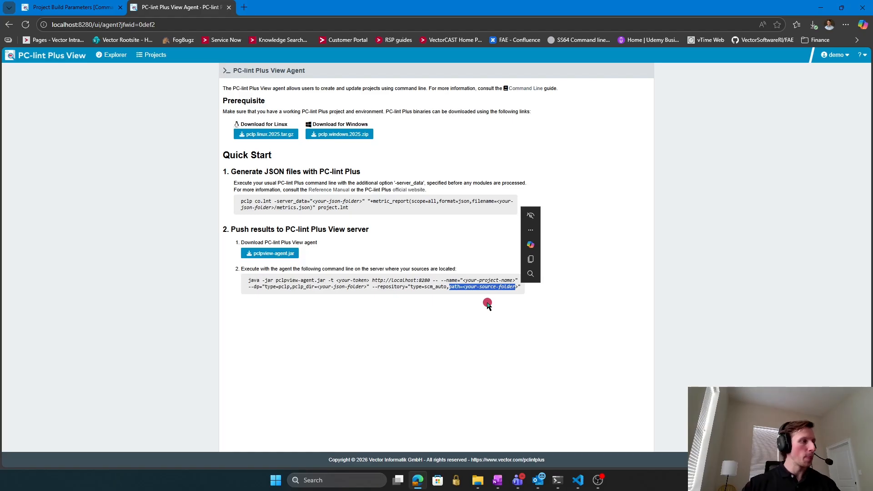
click(487, 305)
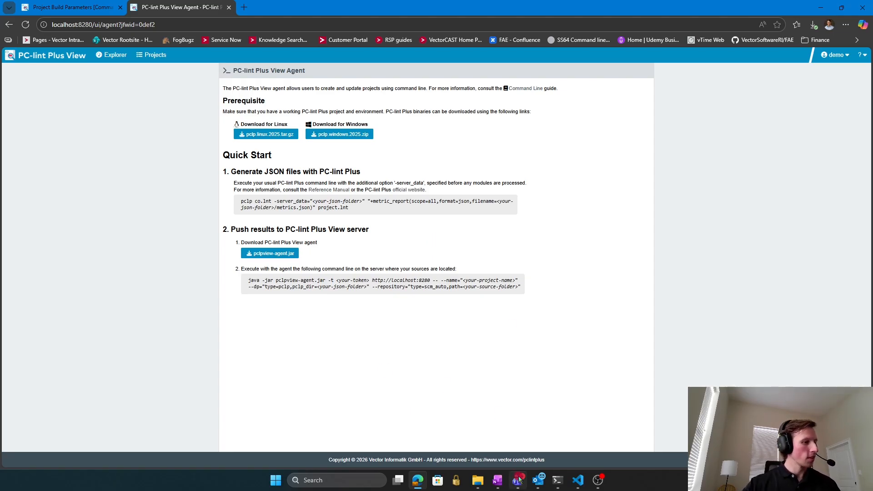
Review line 45's agent call arguments: -jar, jar name, token, server URL, imposter project, JSON folder, source path.
key(alt+Tab)
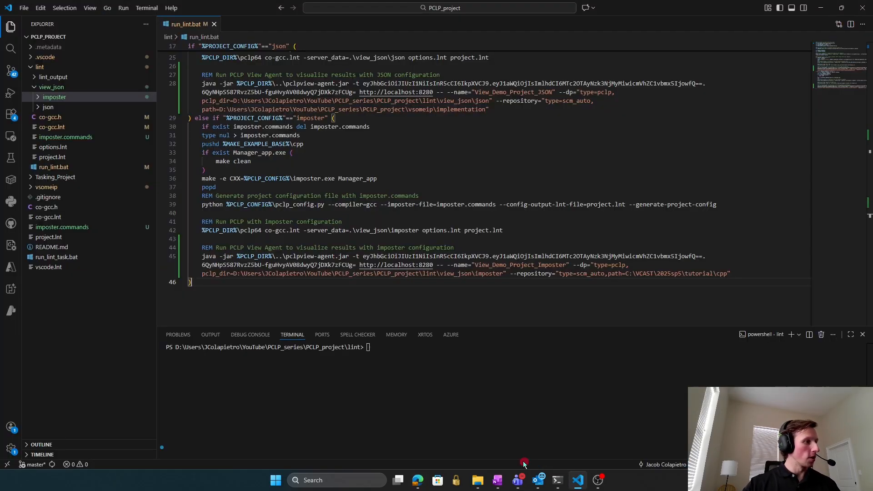
click(212, 258)
drag(219, 256, 233, 257)
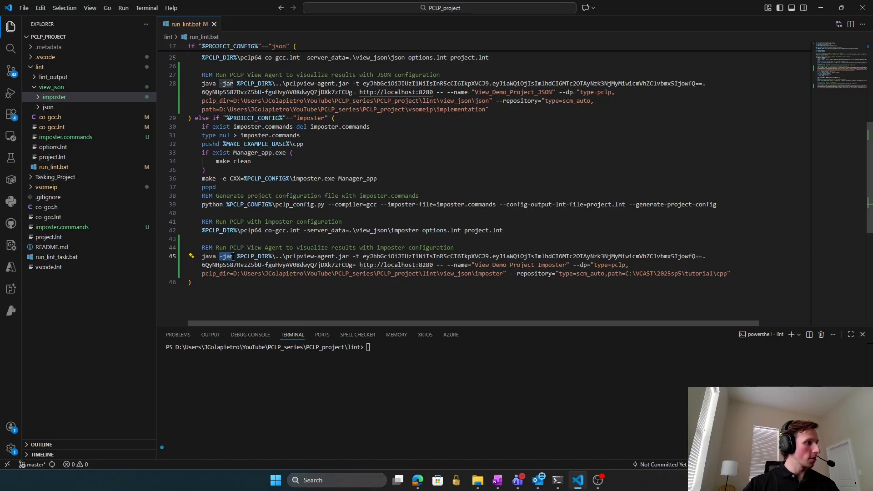
drag(349, 255, 285, 257)
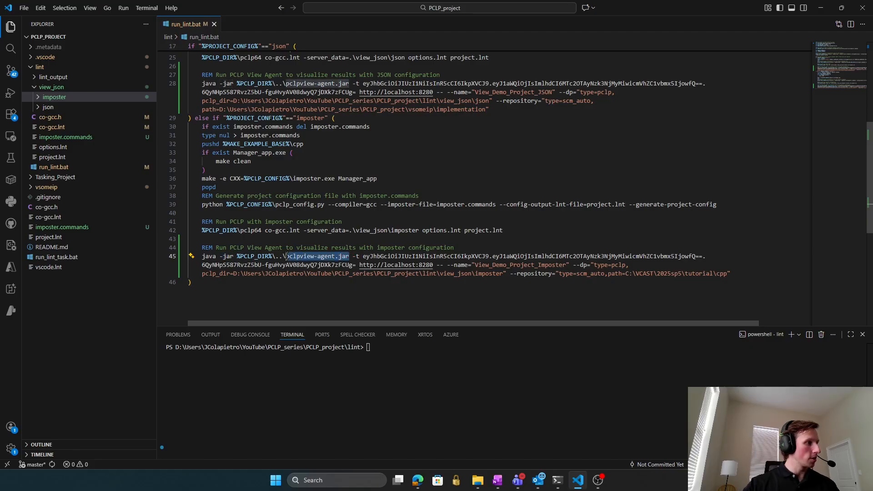
click(352, 254)
drag(353, 255, 565, 265)
click(358, 265)
click(450, 275)
click(564, 295)
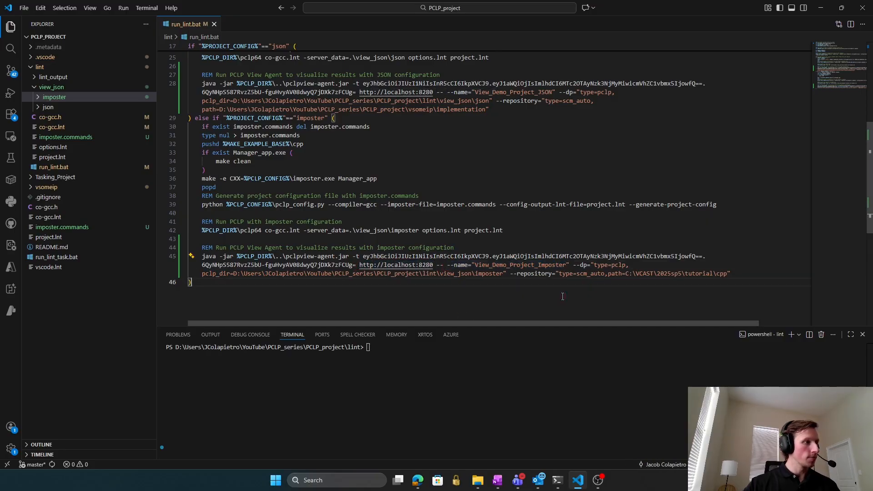
drag(202, 274, 503, 274)
click(513, 291)
drag(607, 273, 715, 273)
click(680, 293)
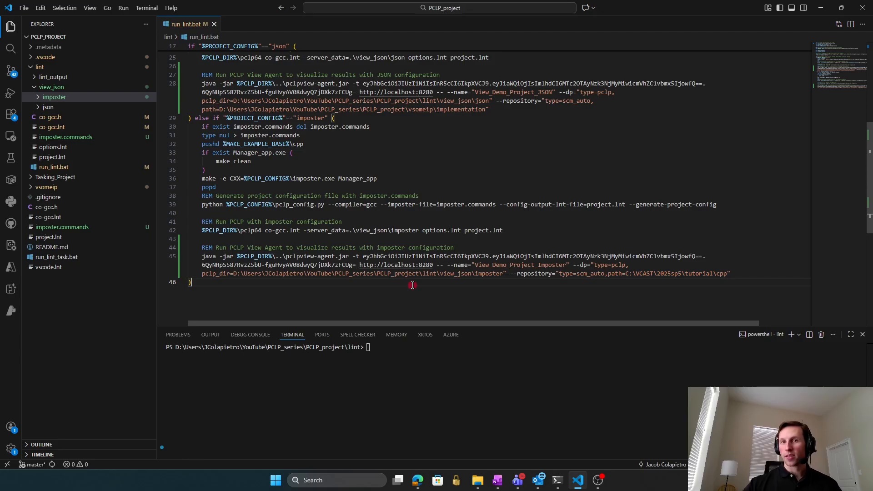
Re-check the line 42 imposter lint command and the whole agent command, then focus the terminal.
drag(190, 230, 500, 230)
click(531, 229)
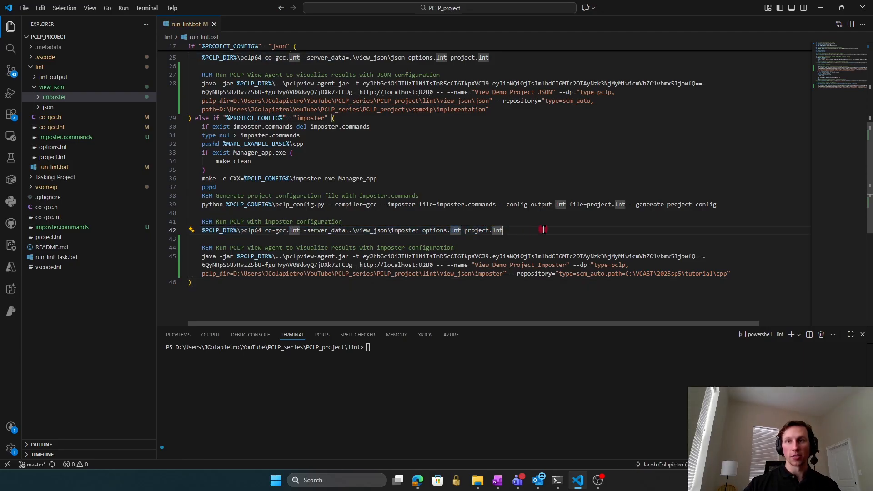
click(737, 275)
drag(736, 275, 200, 256)
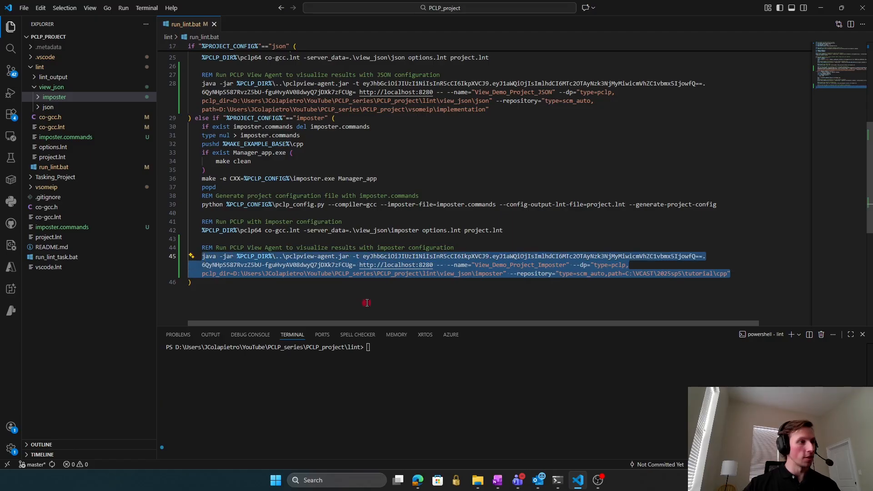
click(409, 302)
click(426, 363)
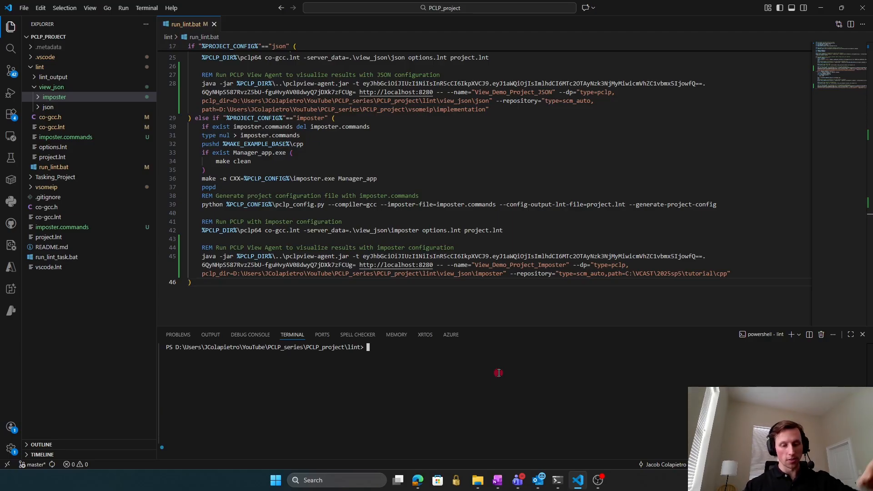
Run .\run_lint.bat imposter in the terminal and confirm it exits with code 0 after submitting the build.
text(.un_lint.bat imposter)
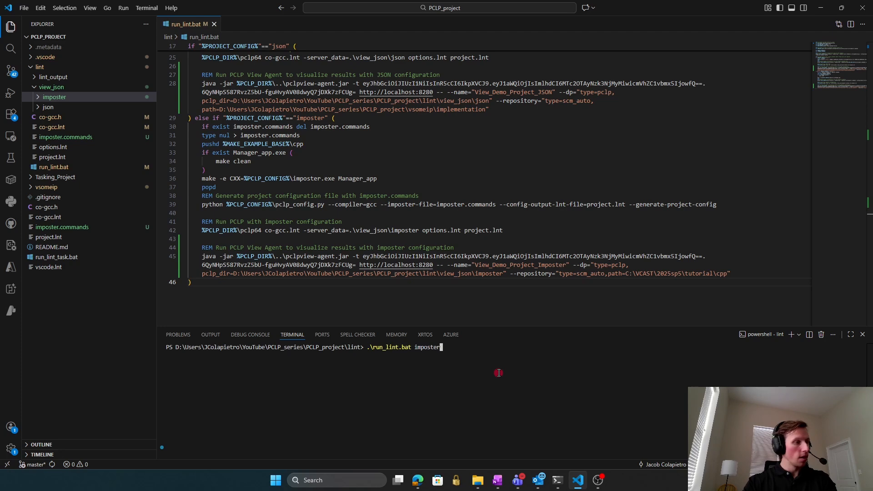
key(Return)
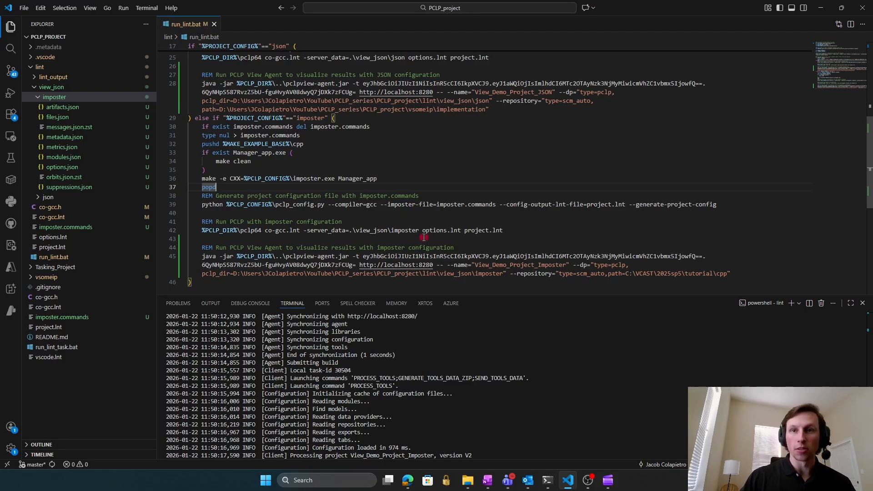
click(304, 230)
drag(303, 230, 418, 230)
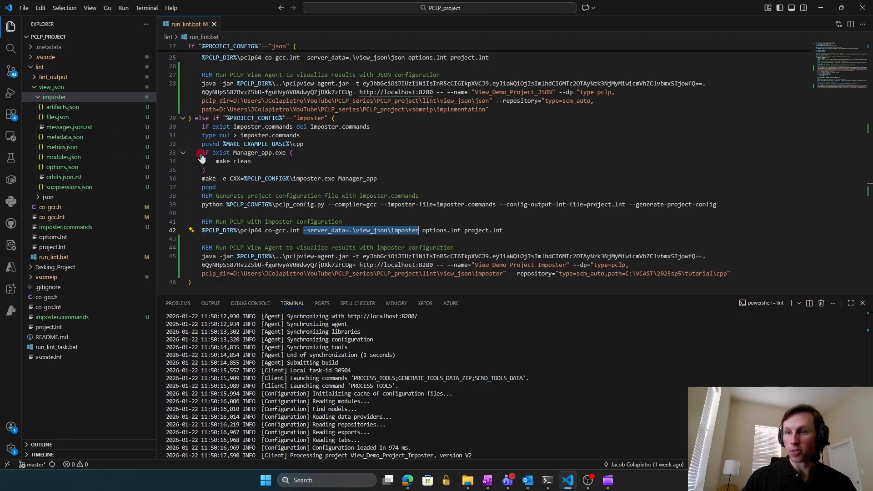
click(561, 238)
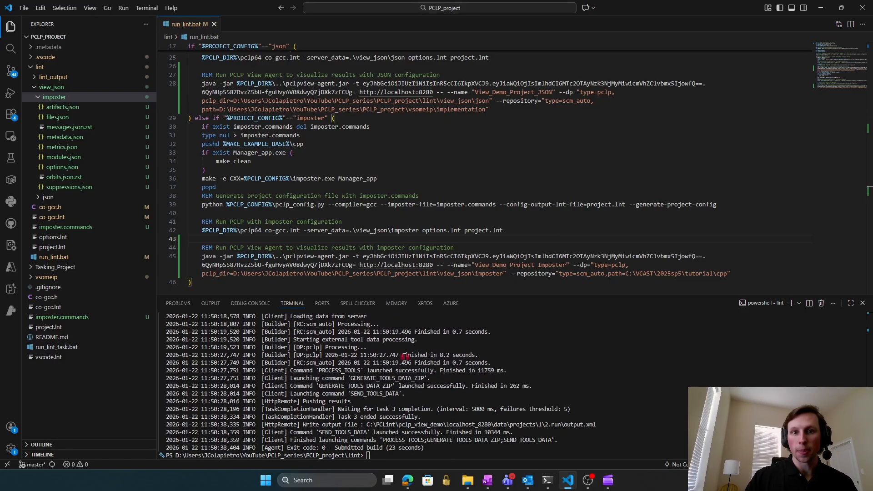
drag(434, 448, 289, 450)
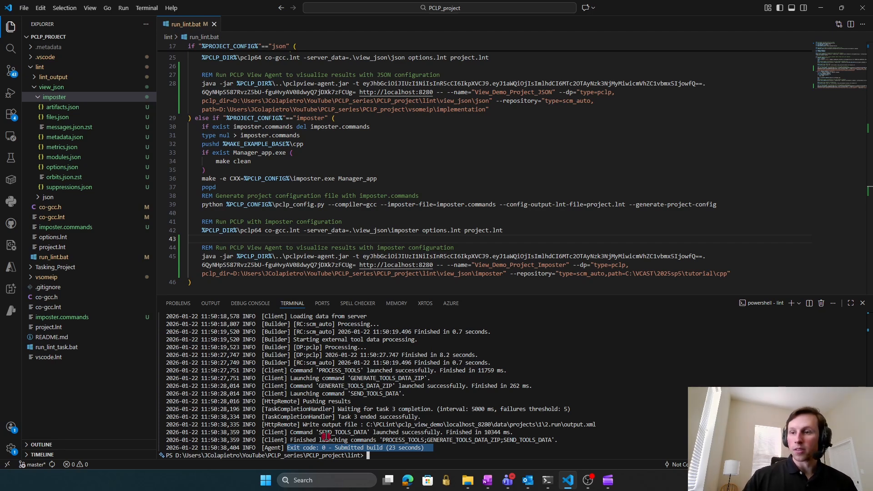
click(408, 480)
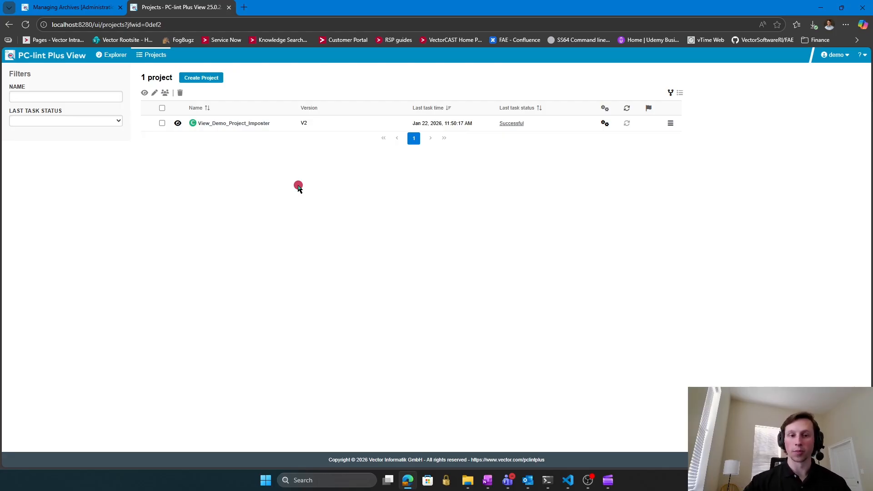
Start a new project with Create Project on the Projects page.
click(202, 78)
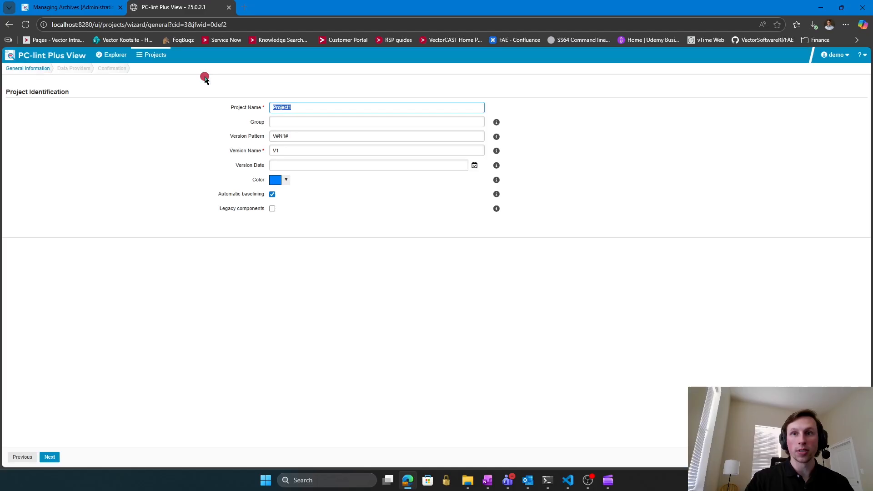